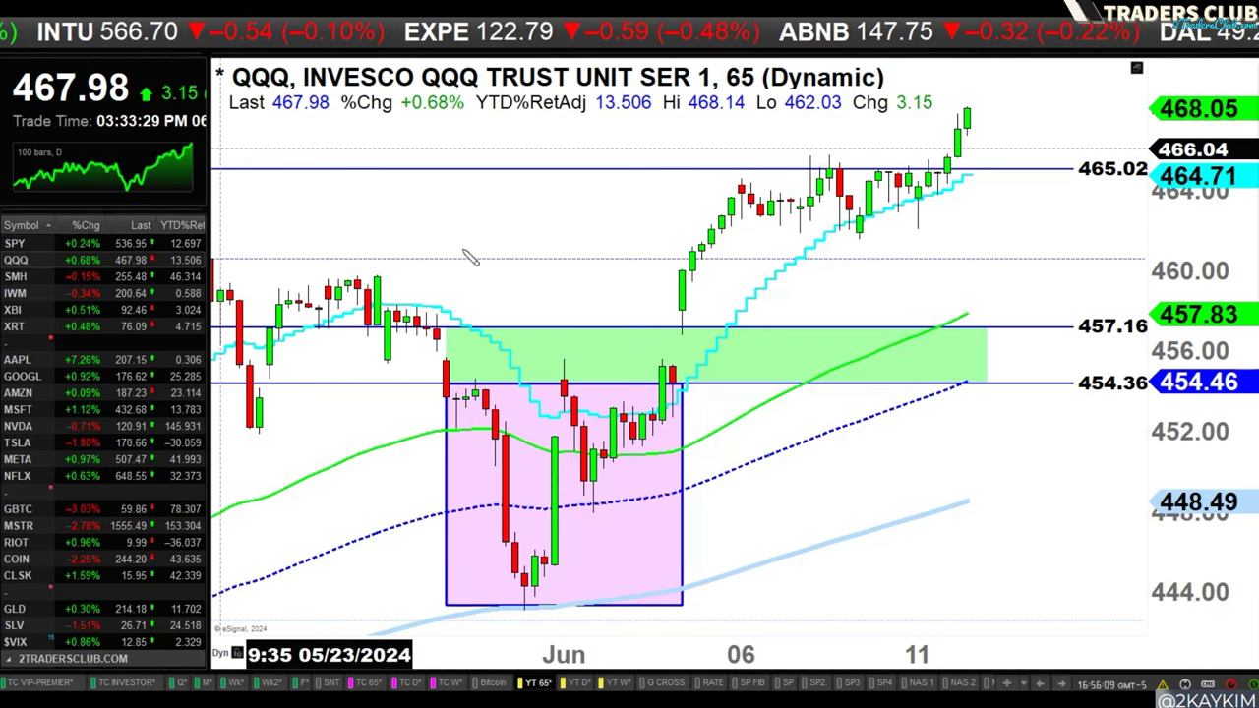
# Draw a red freehand line and red arrows pointing at the SPY, QQQ, SMH and IWM rows
pyautogui.moveTo(490, 213); pyautogui.dragTo(110, 356)
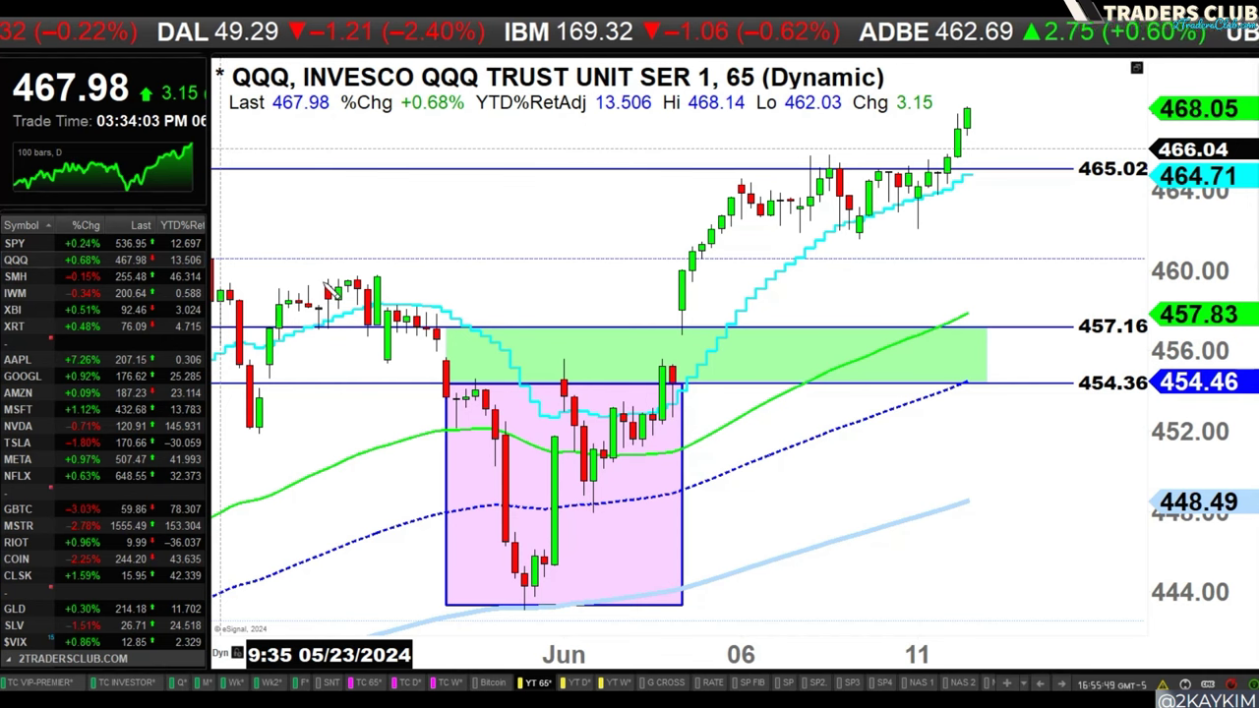
pyautogui.moveTo(248, 187)
pyautogui.mouseDown()
pyautogui.moveTo(168, 203)
pyautogui.moveTo(94, 251)
pyautogui.mouseUp()
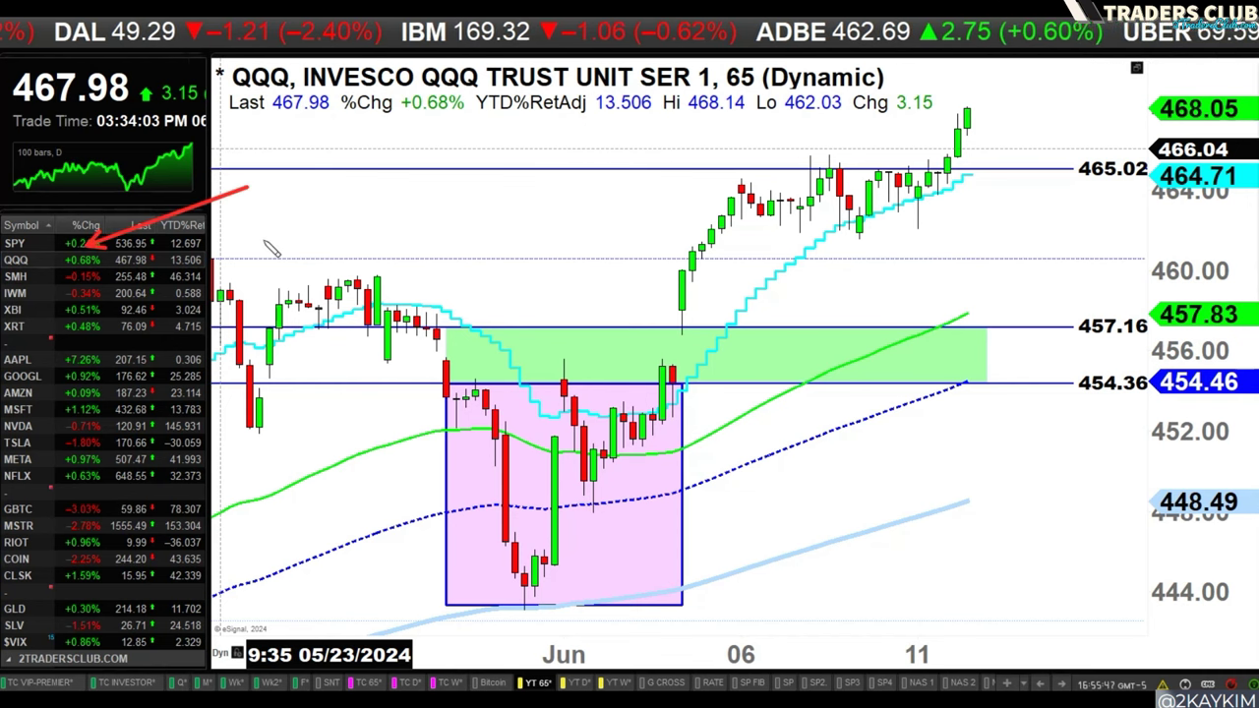
pyautogui.moveTo(290, 237); pyautogui.dragTo(107, 262)
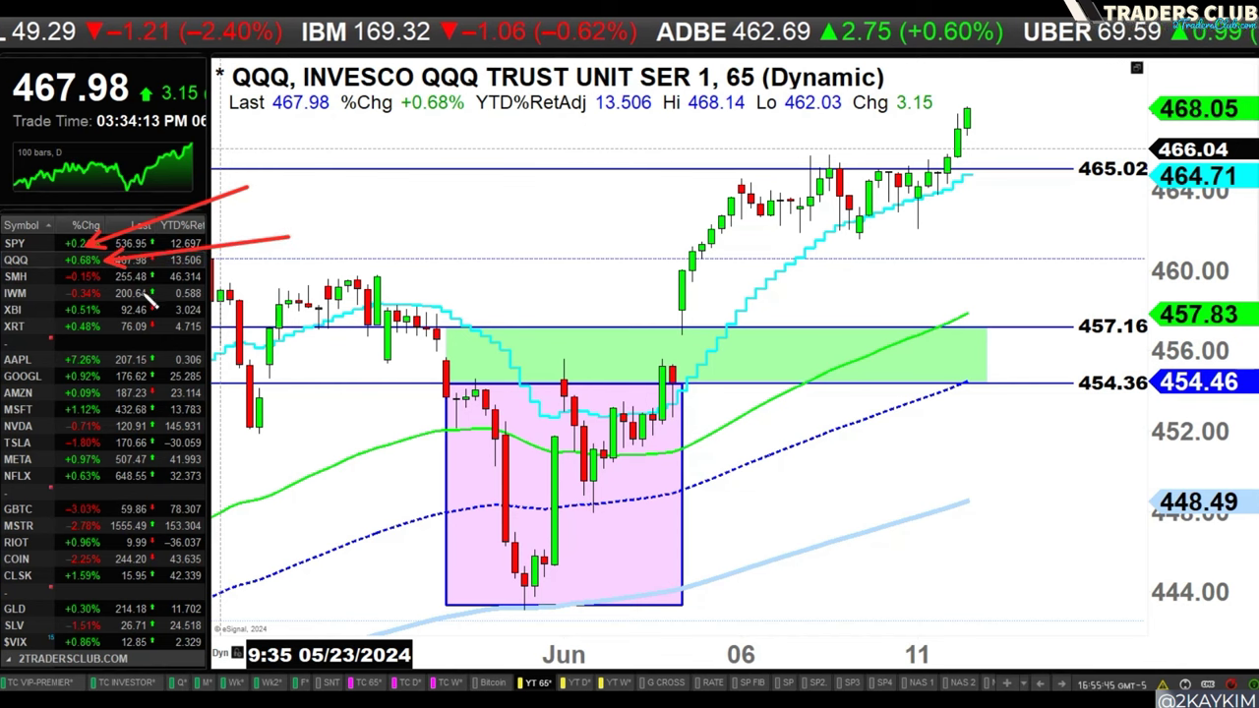
pyautogui.moveTo(279, 261); pyautogui.dragTo(105, 276)
pyautogui.moveTo(261, 295); pyautogui.dragTo(106, 295)
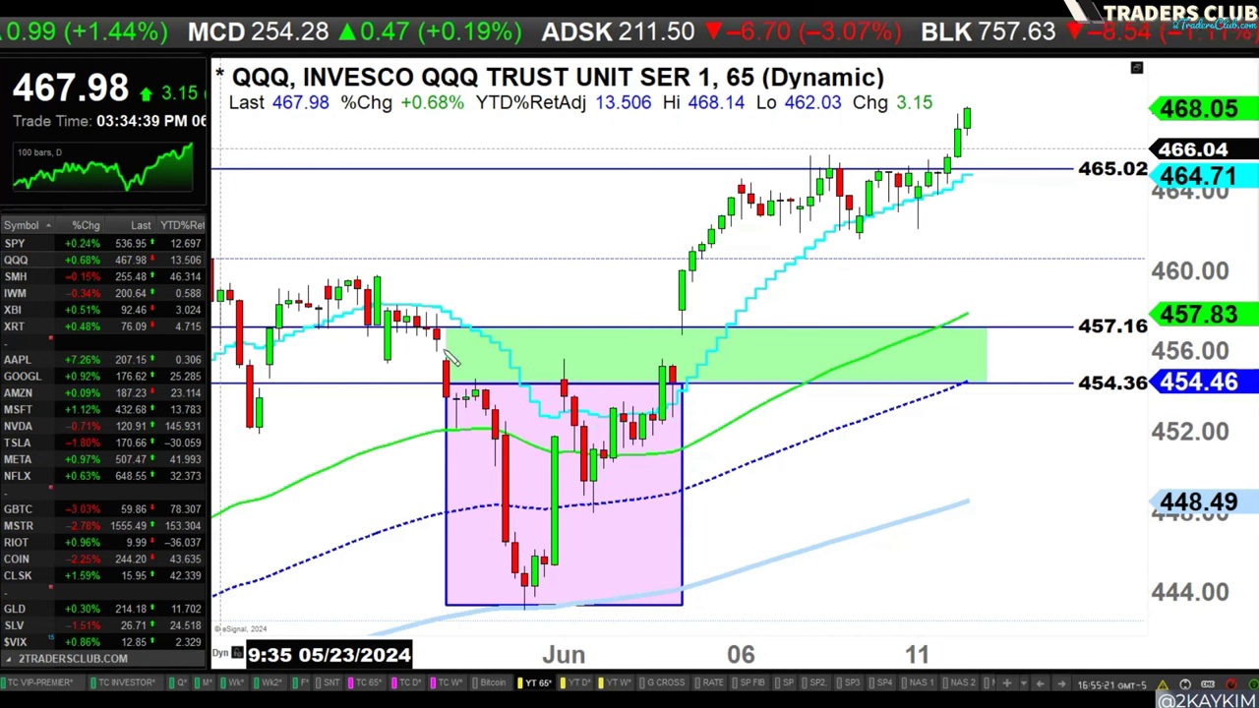
# Mark the green-zone drop, rebound, 457.16 level and pink box, clear them, then arrow the rally
pyautogui.moveTo(409, 351)
pyautogui.mouseDown()
pyautogui.moveTo(447, 343)
pyautogui.moveTo(427, 354)
pyautogui.mouseUp()
pyautogui.moveTo(787, 339)
pyautogui.mouseDown()
pyautogui.moveTo(689, 342)
pyautogui.moveTo(694, 366)
pyautogui.mouseUp()
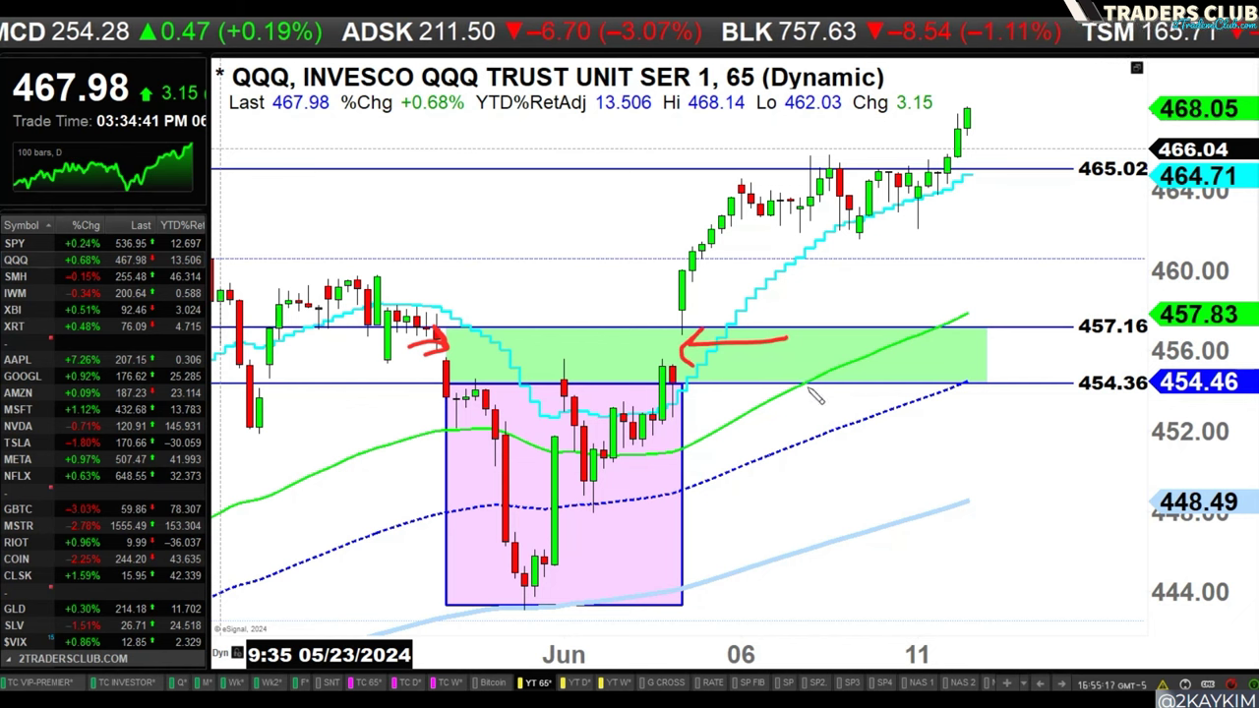
pyautogui.moveTo(984, 328)
pyautogui.mouseDown()
pyautogui.moveTo(449, 332)
pyautogui.moveTo(483, 384)
pyautogui.moveTo(934, 391)
pyautogui.moveTo(969, 325)
pyautogui.mouseUp()
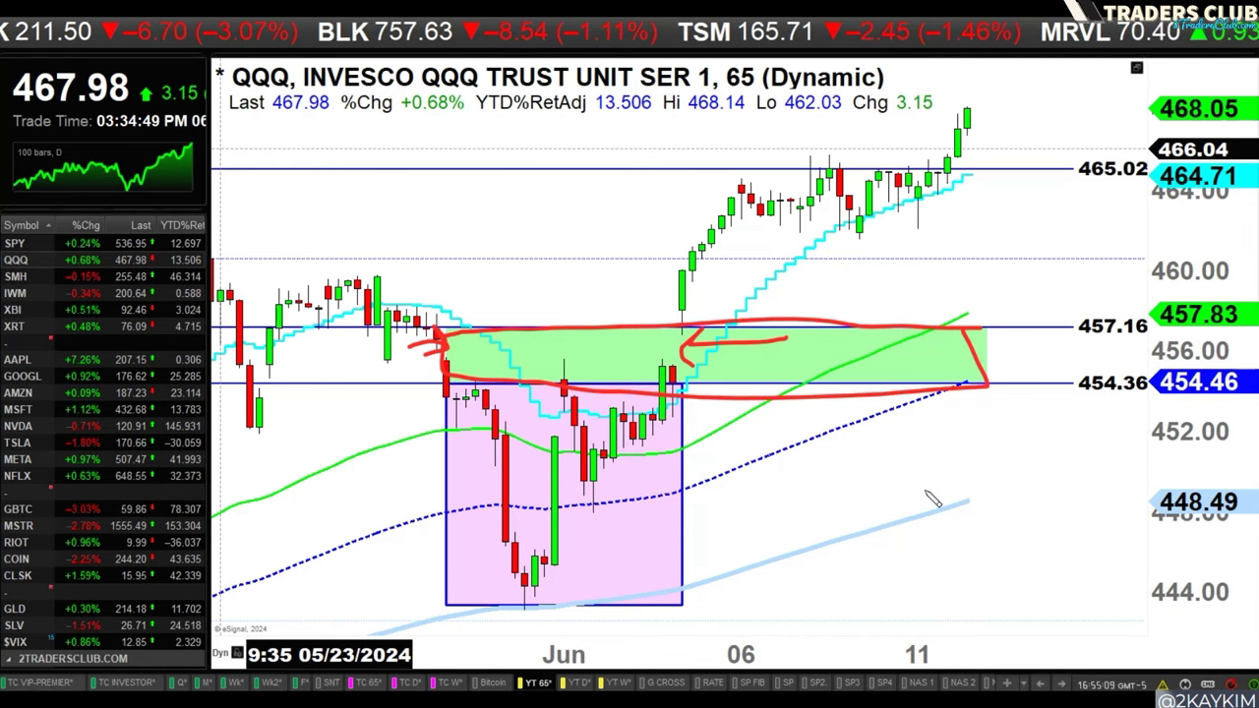
pyautogui.moveTo(448, 385)
pyautogui.mouseDown()
pyautogui.moveTo(453, 571)
pyautogui.moveTo(570, 604)
pyautogui.moveTo(679, 556)
pyautogui.moveTo(687, 374)
pyautogui.moveTo(458, 396)
pyautogui.moveTo(418, 582)
pyautogui.moveTo(689, 615)
pyautogui.moveTo(453, 374)
pyautogui.mouseUp()
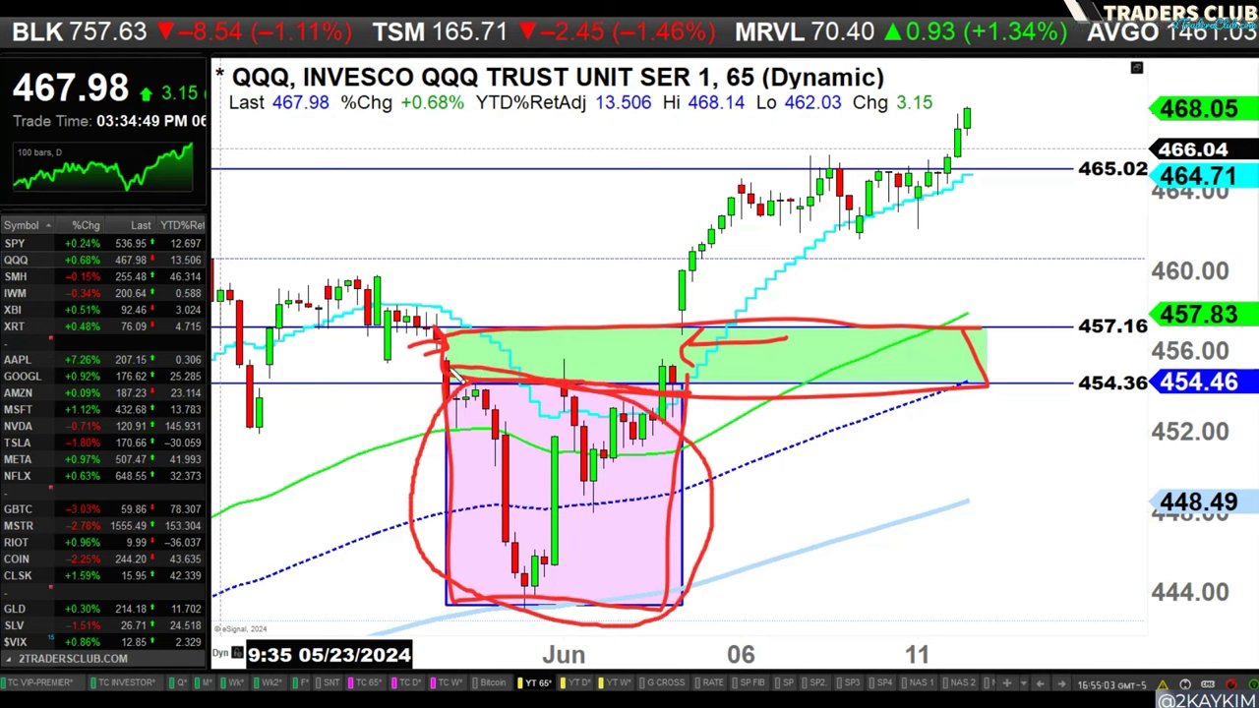
pyautogui.press('Escape')
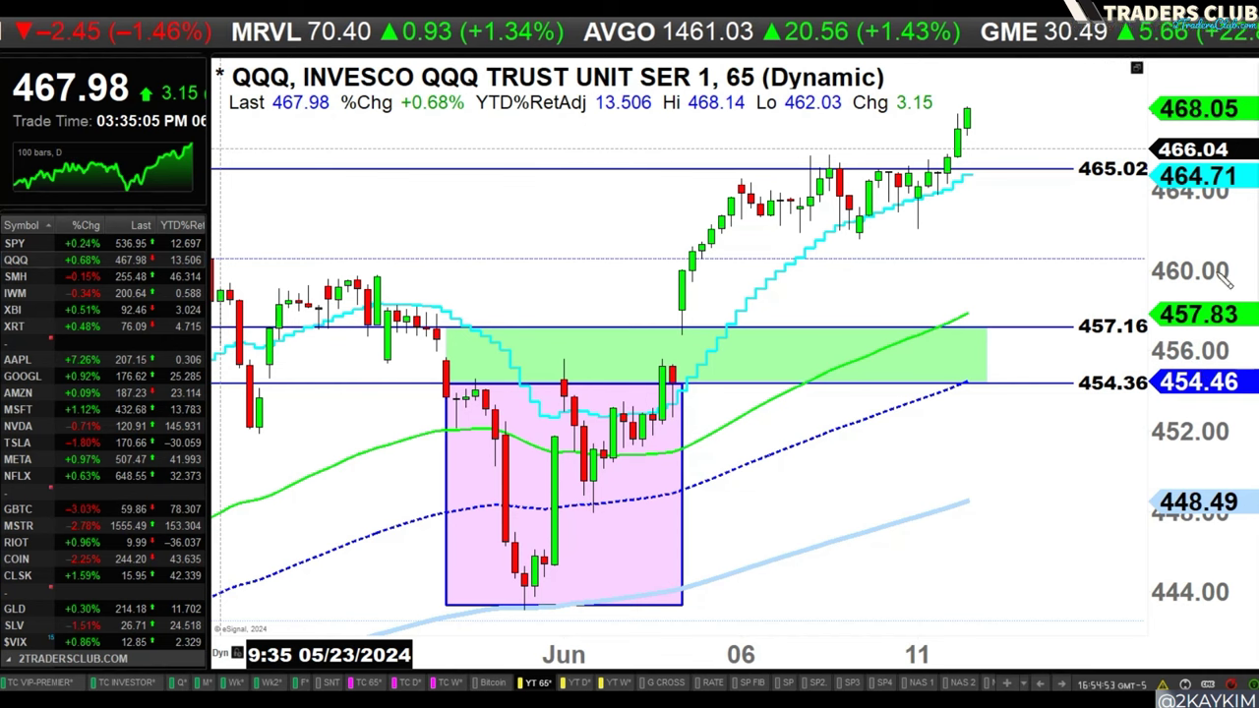
pyautogui.moveTo(676, 317); pyautogui.dragTo(733, 187)
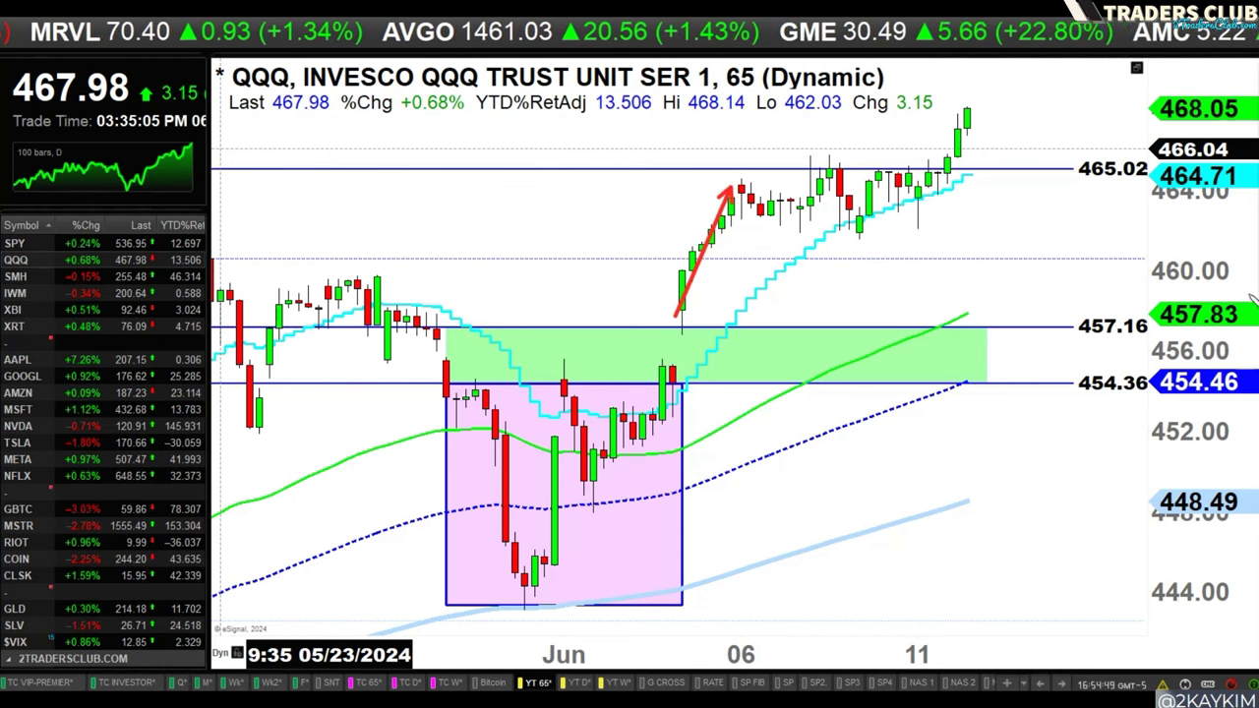
# Replace the rally arrow with red arrows from the June 6 high to the stochastic peak and its decline
pyautogui.press('Escape')
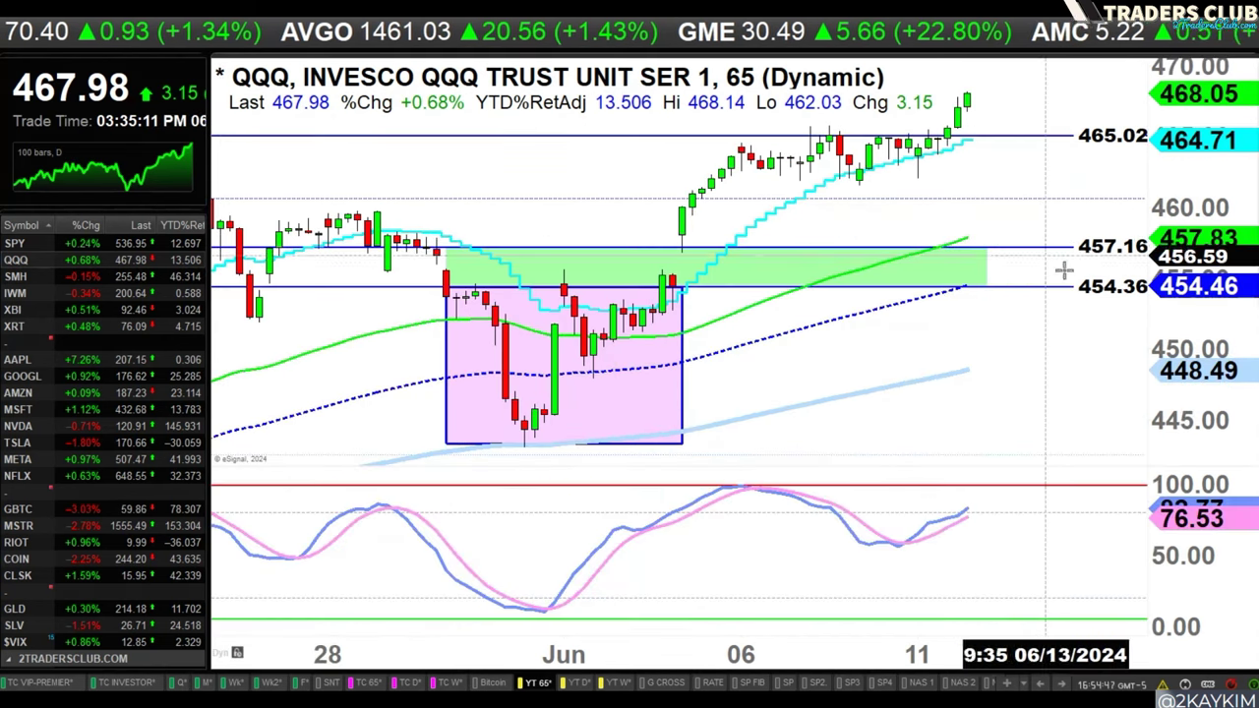
pyautogui.moveTo(751, 155); pyautogui.dragTo(748, 481)
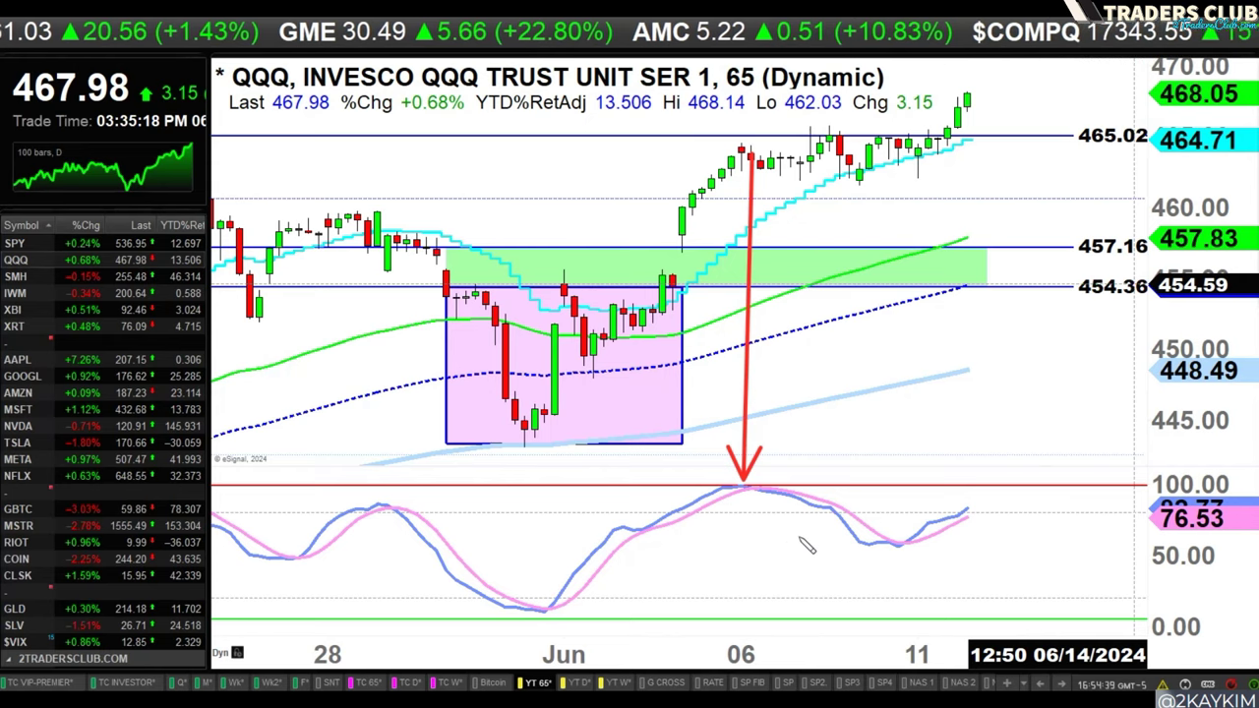
pyautogui.moveTo(758, 502)
pyautogui.mouseDown()
pyautogui.moveTo(873, 567)
pyautogui.moveTo(832, 567)
pyautogui.moveTo(864, 542)
pyautogui.mouseUp()
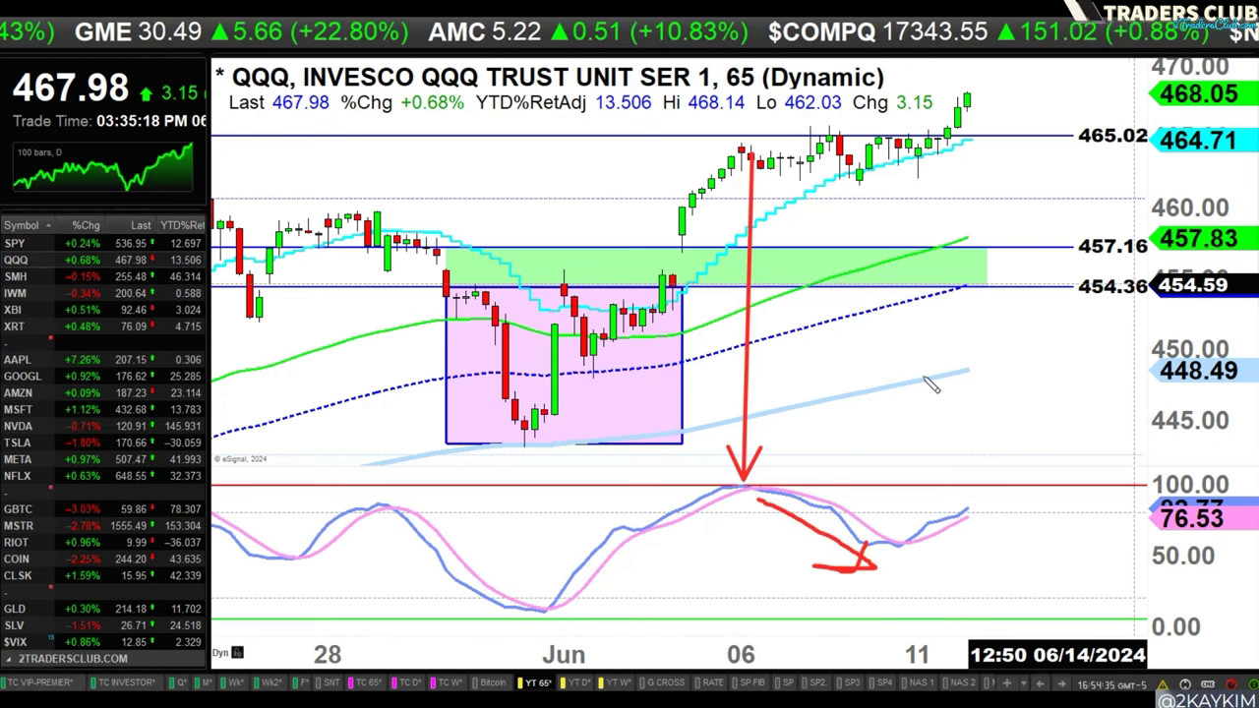
# Outline the recent string of highs in red and add arrows pointing at the boxed candles
pyautogui.moveTo(733, 131)
pyautogui.mouseDown()
pyautogui.moveTo(745, 204)
pyautogui.moveTo(954, 189)
pyautogui.moveTo(940, 136)
pyautogui.moveTo(811, 133)
pyautogui.moveTo(738, 194)
pyautogui.mouseUp()
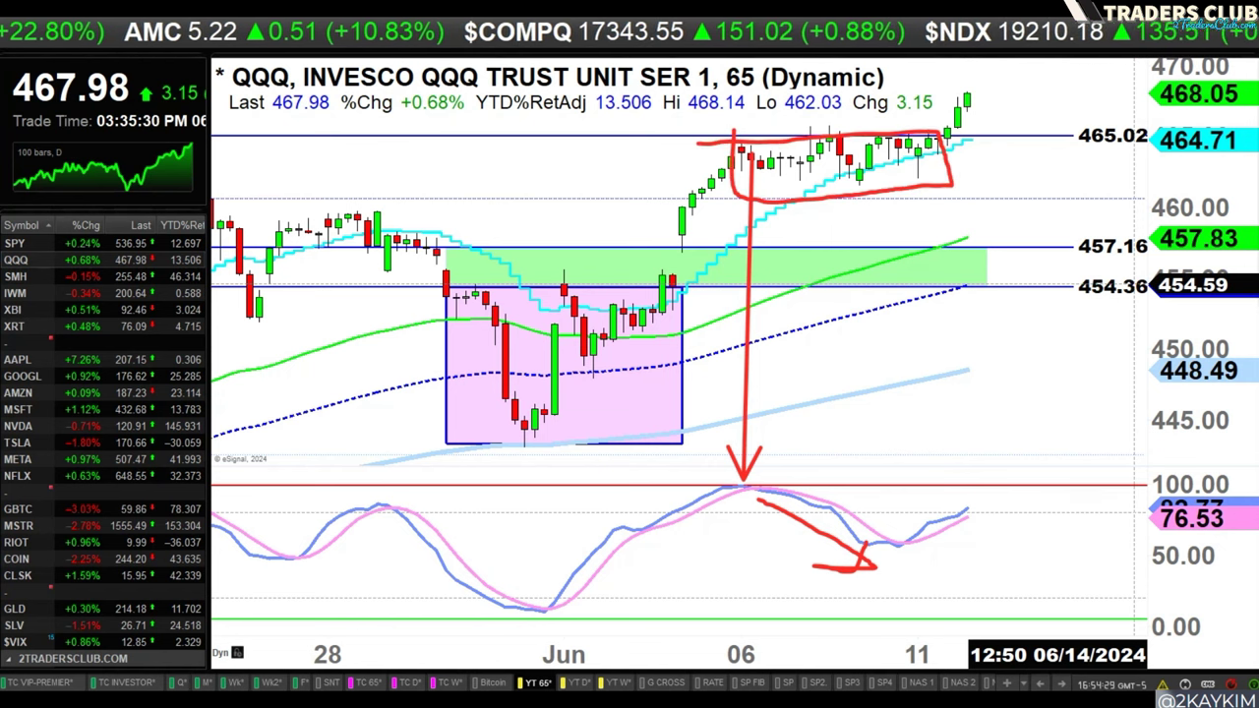
pyautogui.moveTo(876, 317)
pyautogui.mouseDown()
pyautogui.moveTo(814, 195)
pyautogui.moveTo(824, 203)
pyautogui.mouseUp()
pyautogui.moveTo(899, 266)
pyautogui.mouseDown()
pyautogui.moveTo(858, 169)
pyautogui.moveTo(899, 192)
pyautogui.moveTo(908, 178)
pyautogui.mouseUp()
pyautogui.moveTo(990, 243)
pyautogui.mouseDown()
pyautogui.moveTo(953, 169)
pyautogui.moveTo(963, 183)
pyautogui.mouseUp()
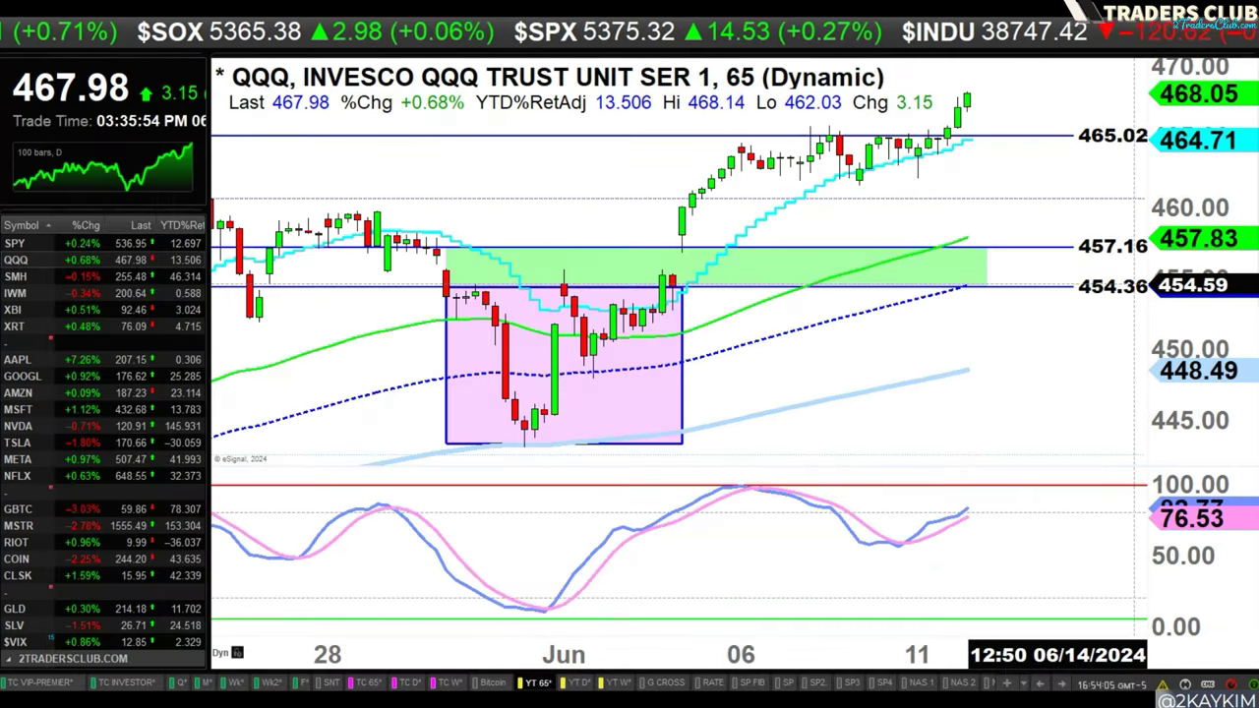
# Trace the falling stochastic peaks and draw red arrows from the latest candles to the stochastic low
pyautogui.moveTo(770, 491)
pyautogui.mouseDown()
pyautogui.moveTo(858, 555)
pyautogui.moveTo(850, 546)
pyautogui.moveTo(947, 547)
pyautogui.mouseUp()
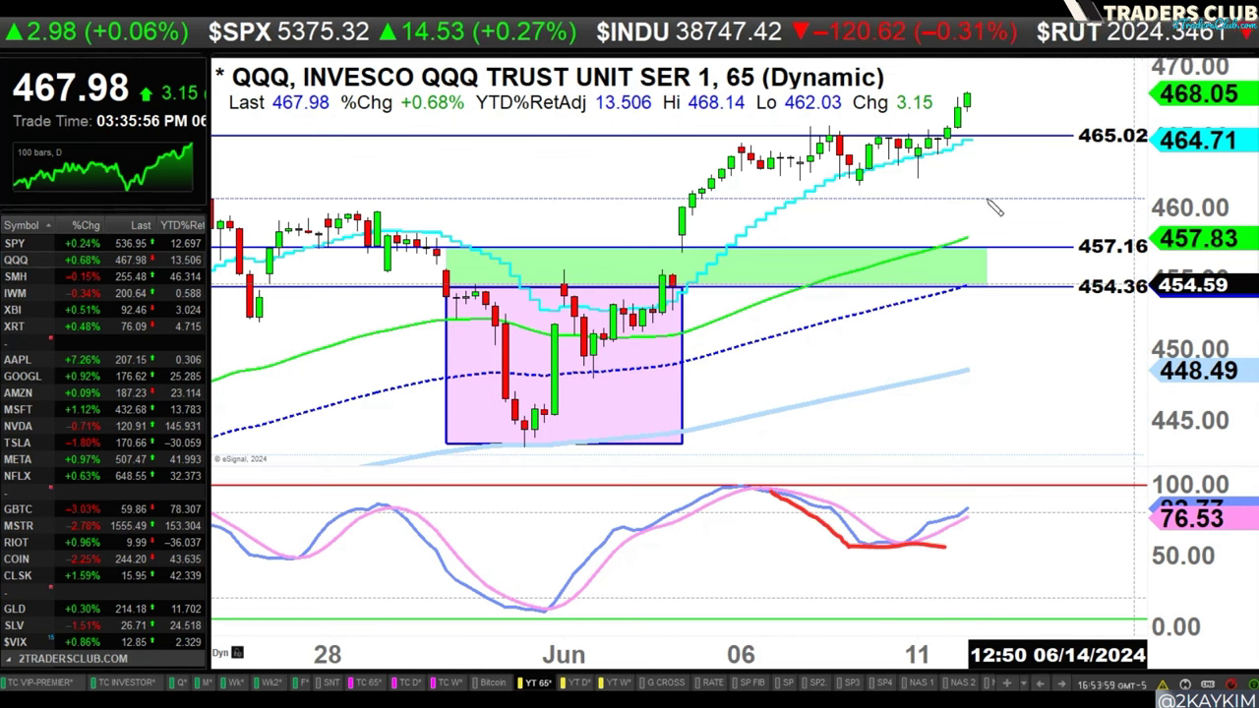
pyautogui.moveTo(911, 163); pyautogui.dragTo(899, 543)
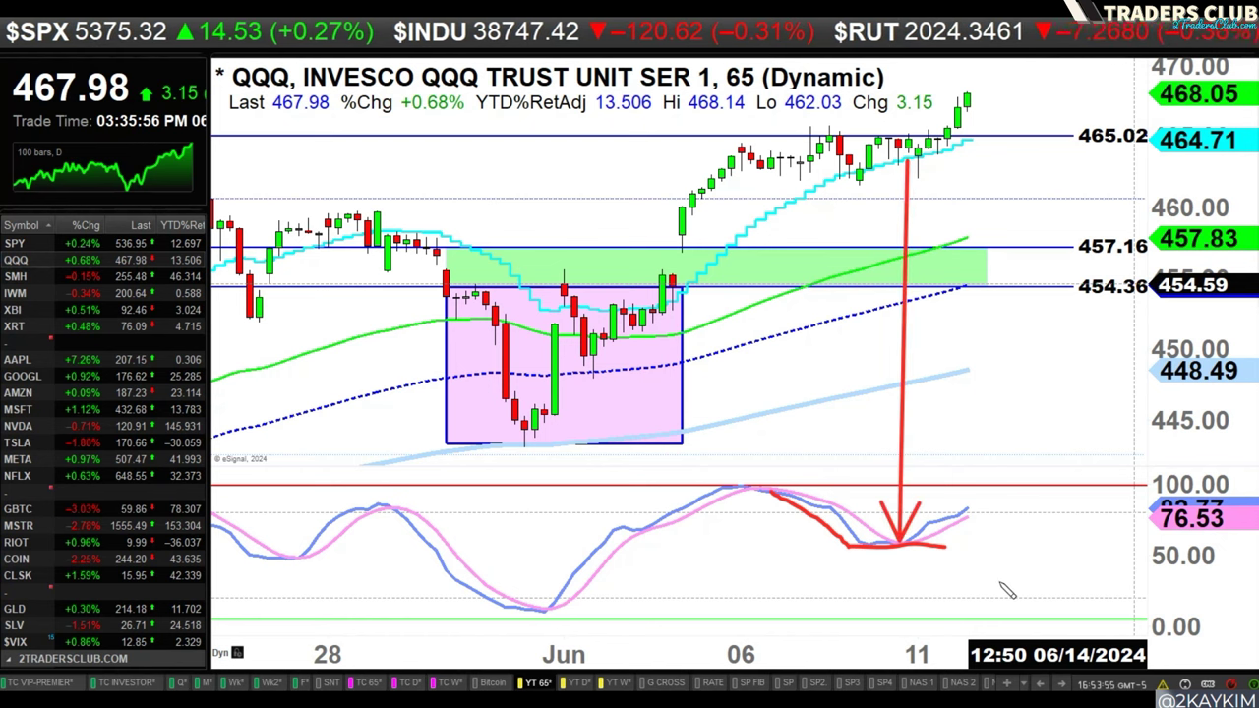
pyautogui.moveTo(991, 229); pyautogui.dragTo(923, 163)
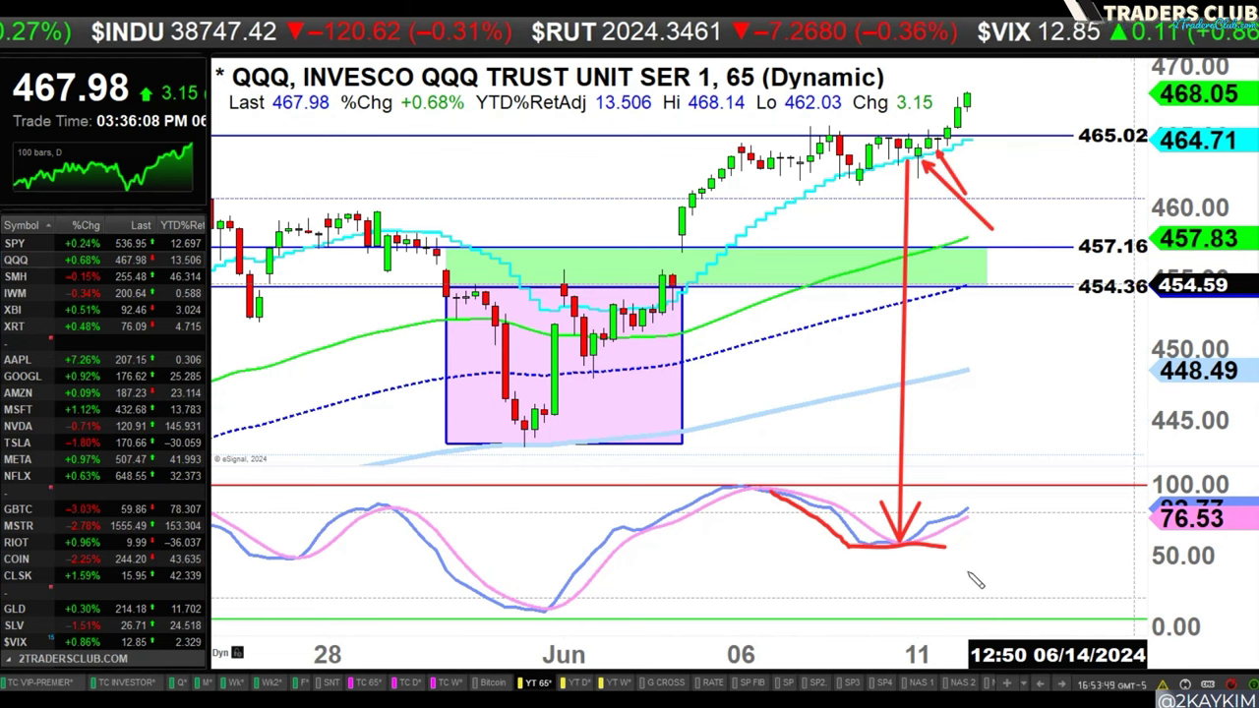
pyautogui.moveTo(758, 495); pyautogui.dragTo(830, 556)
# Box the recent highs, underline the stochastic low, and add upward arrows on the oscillator and price
pyautogui.moveTo(719, 120)
pyautogui.mouseDown()
pyautogui.moveTo(728, 189)
pyautogui.moveTo(893, 192)
pyautogui.moveTo(910, 140)
pyautogui.moveTo(714, 134)
pyautogui.moveTo(718, 159)
pyautogui.mouseUp()
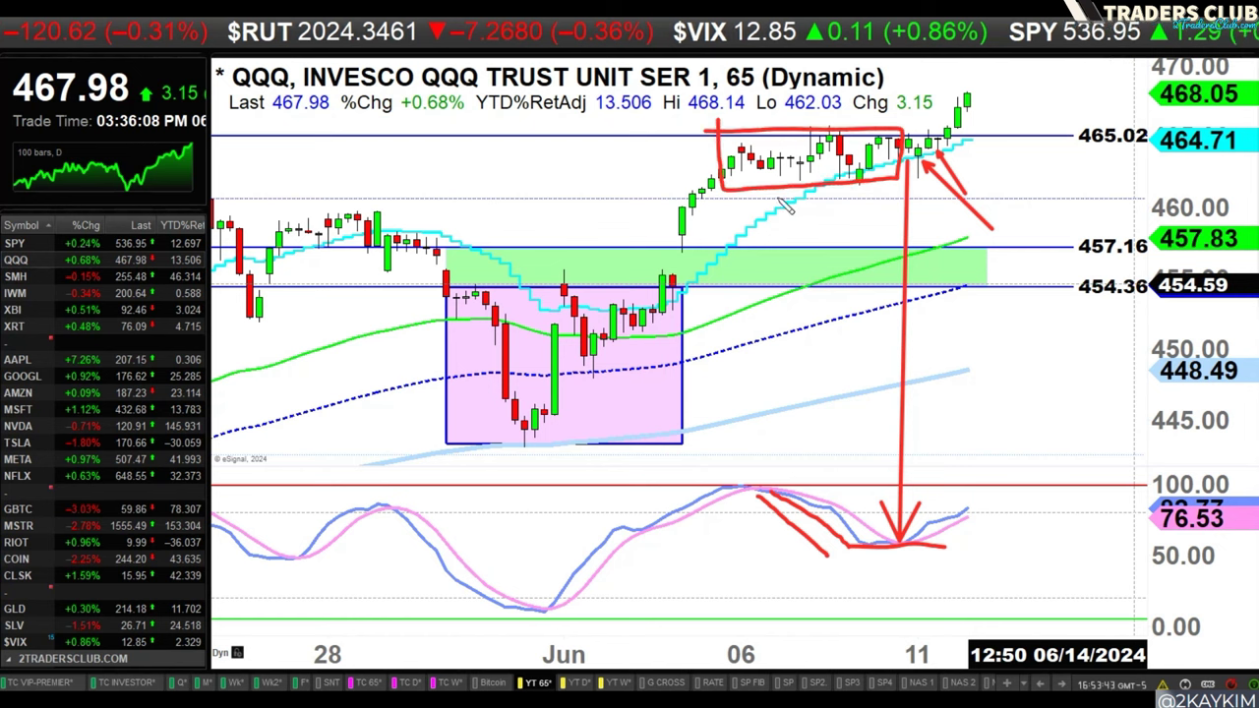
pyautogui.moveTo(919, 550); pyautogui.dragTo(966, 532)
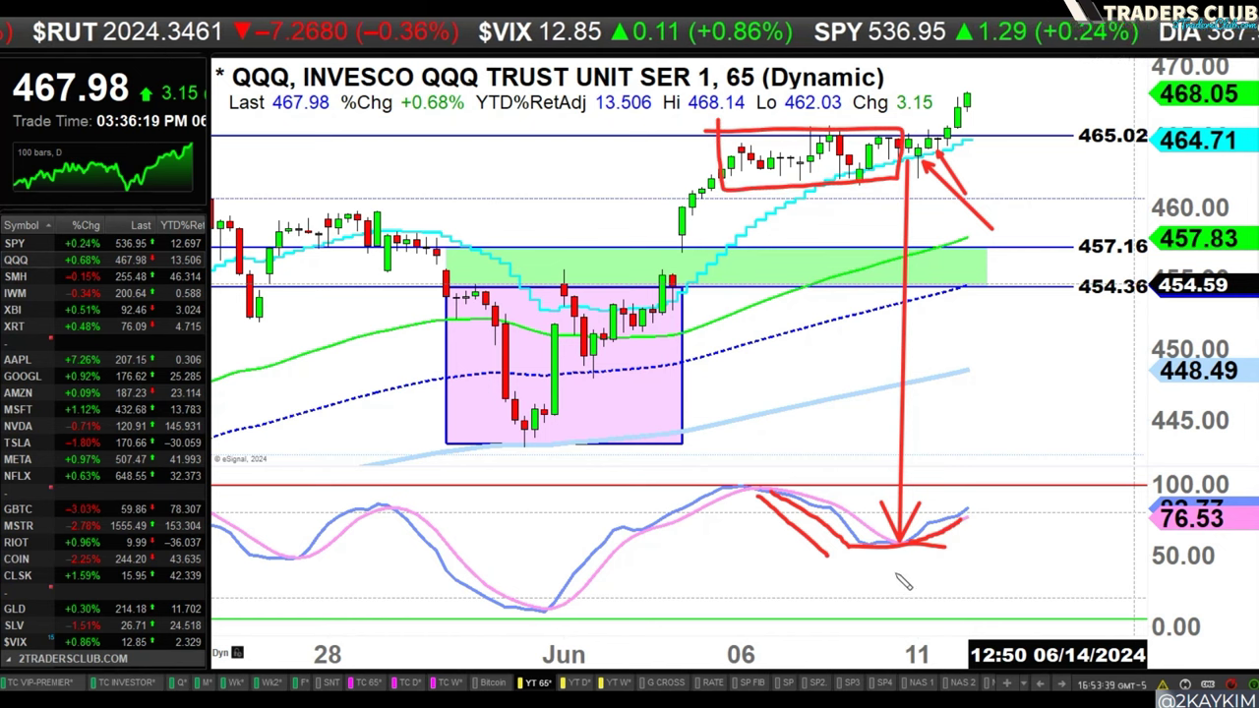
pyautogui.moveTo(904, 576)
pyautogui.mouseDown()
pyautogui.moveTo(944, 563)
pyautogui.moveTo(996, 511)
pyautogui.moveTo(968, 497)
pyautogui.moveTo(998, 531)
pyautogui.mouseUp()
pyautogui.moveTo(950, 159); pyautogui.dragTo(1004, 103)
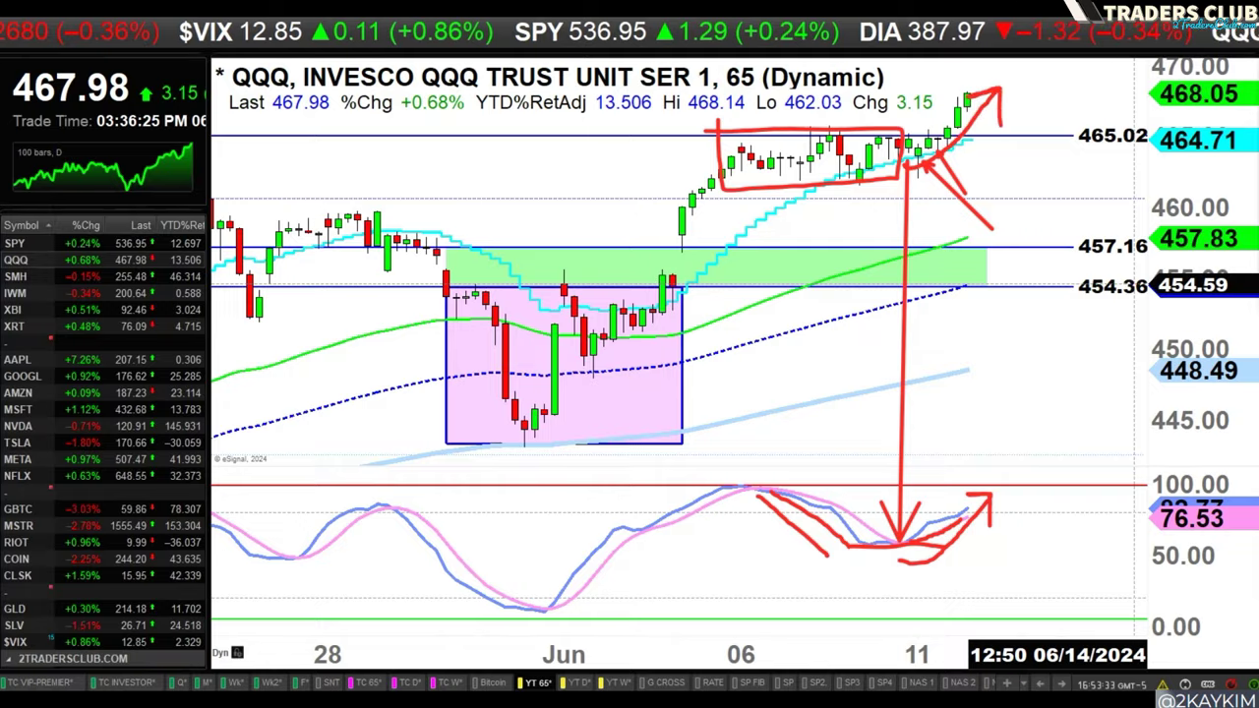
# Link the price peak to the stochastic, trace the rally from the April lows, and box the consolidation
pyautogui.scroll(-3, 943, 672)
pyautogui.scroll(2, 423, 654)
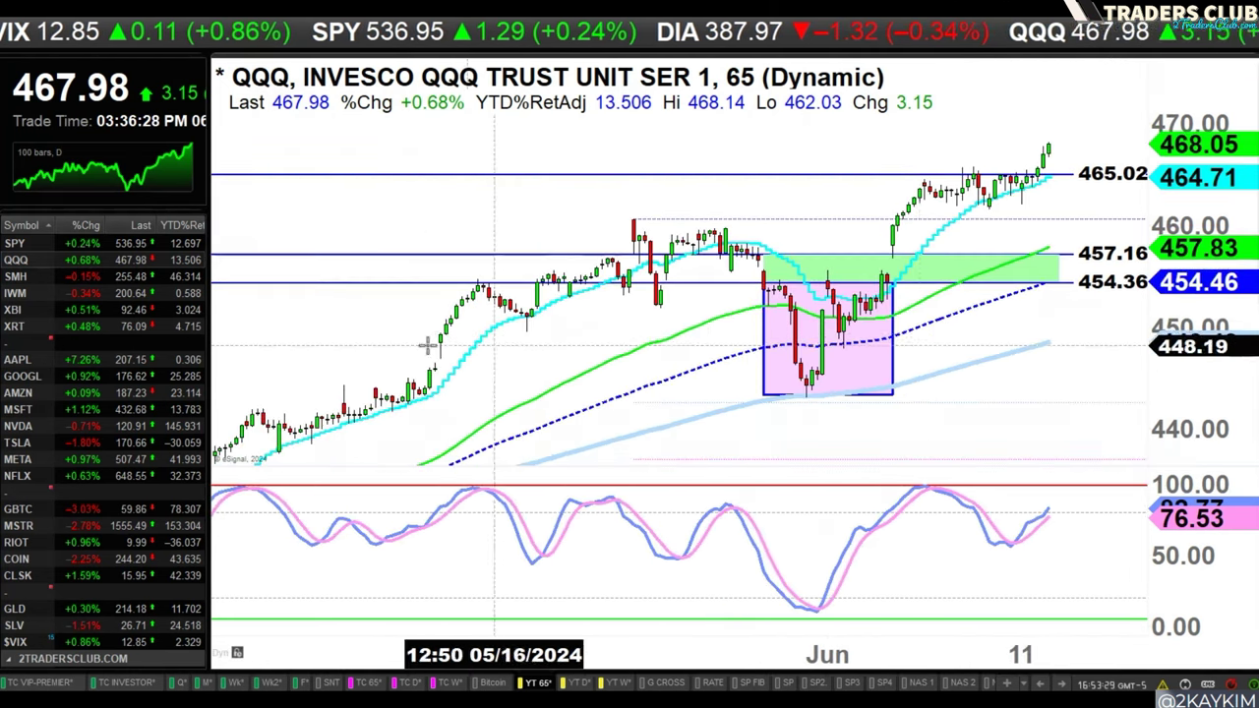
pyautogui.scroll(5, 576, 654)
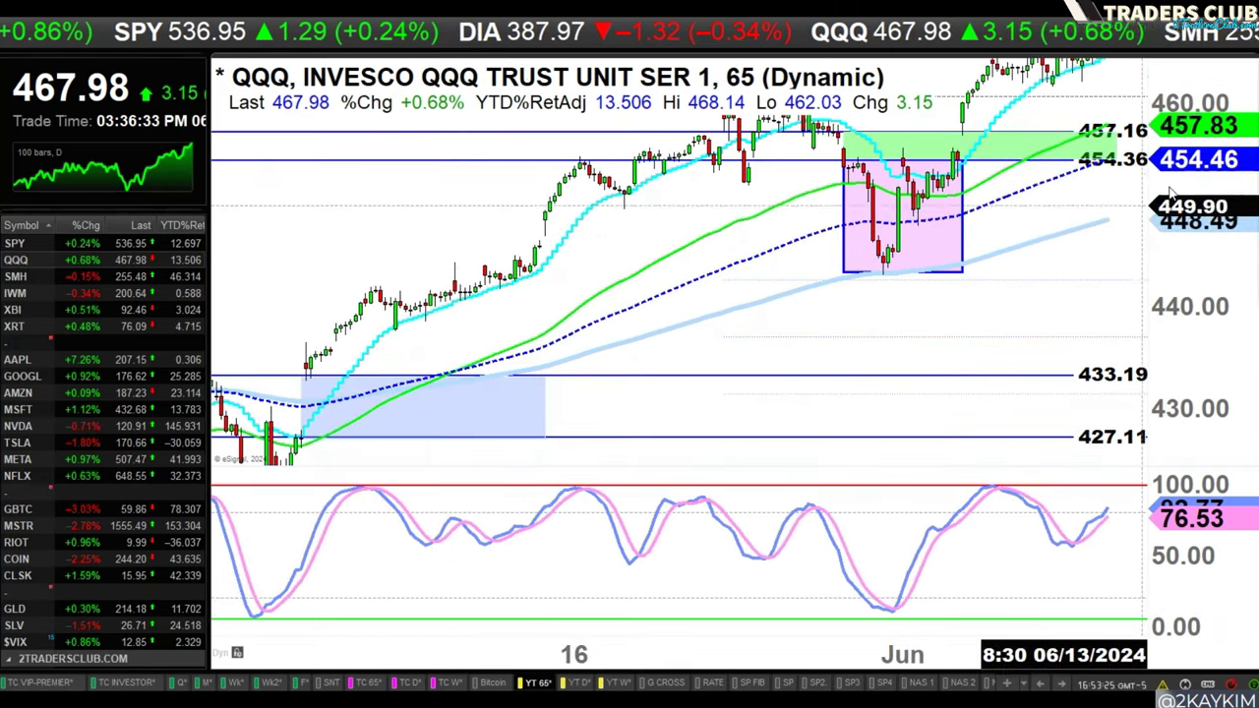
pyautogui.scroll(-1, 1038, 298)
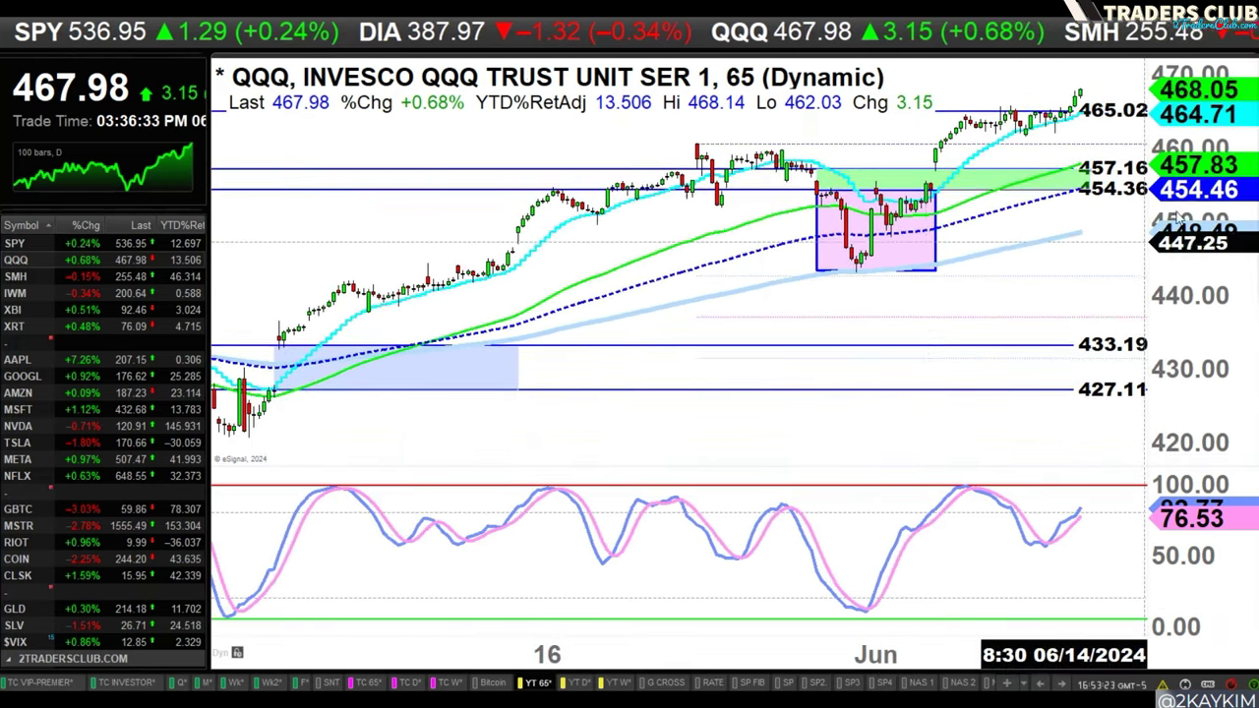
pyautogui.scroll(1, 1082, 442)
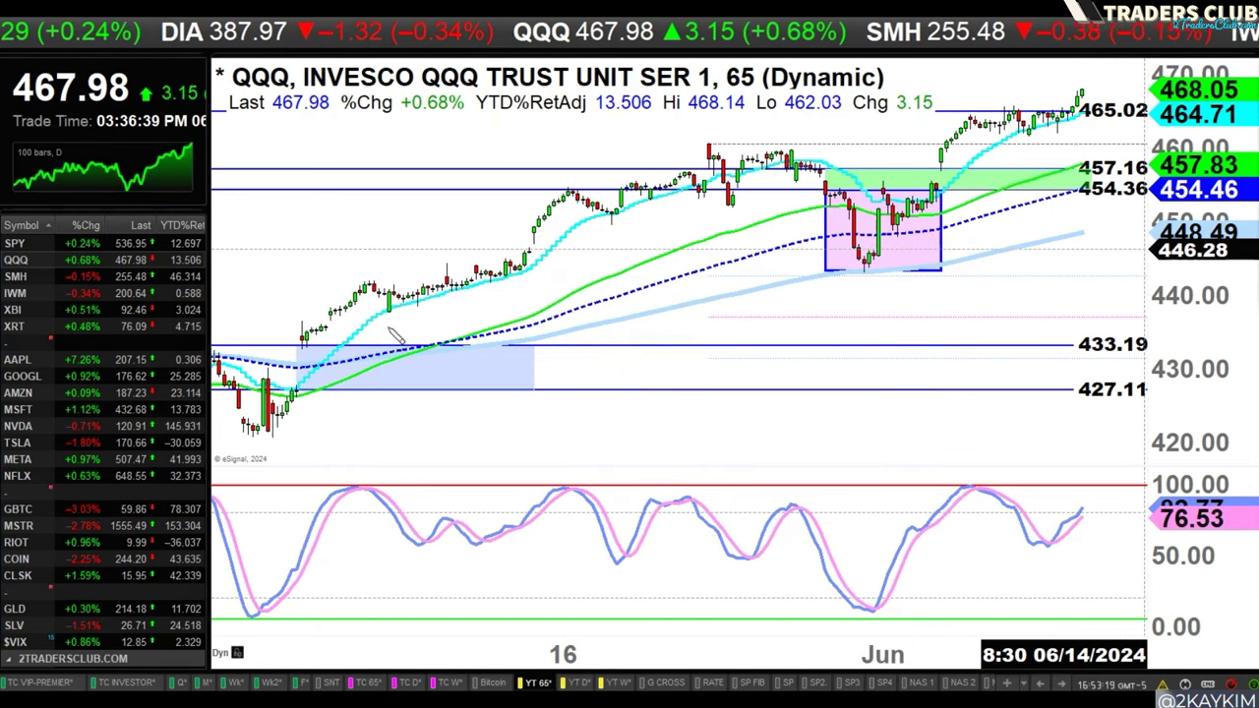
pyautogui.moveTo(370, 288)
pyautogui.mouseDown()
pyautogui.moveTo(363, 497)
pyautogui.moveTo(356, 486)
pyautogui.mouseUp()
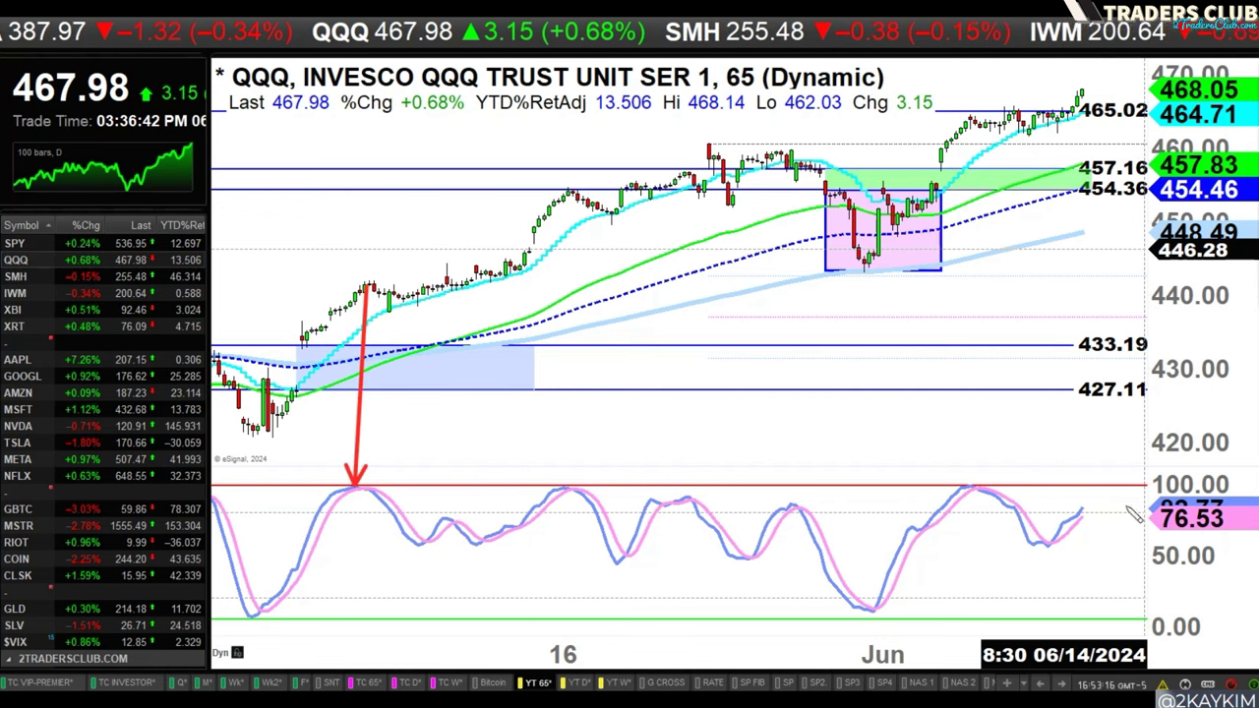
pyautogui.moveTo(246, 439)
pyautogui.mouseDown()
pyautogui.moveTo(300, 409)
pyautogui.moveTo(305, 349)
pyautogui.moveTo(369, 295)
pyautogui.mouseUp()
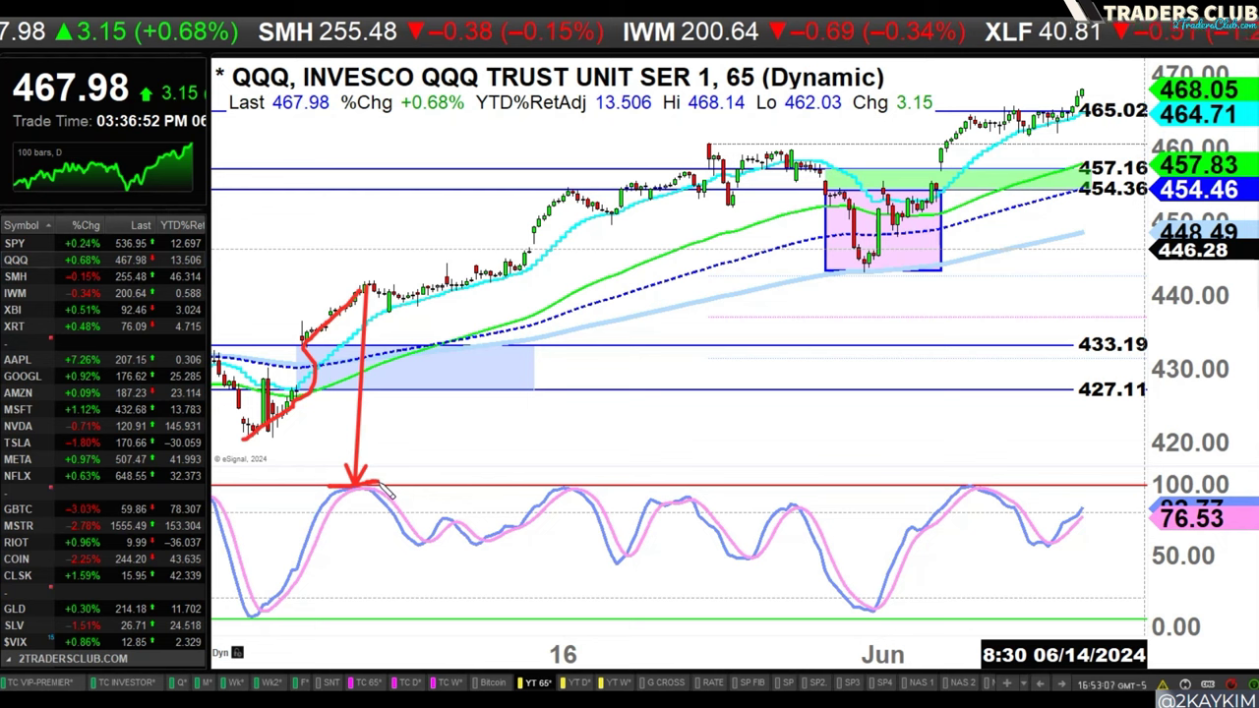
pyautogui.moveTo(365, 286)
pyautogui.mouseDown()
pyautogui.moveTo(500, 271)
pyautogui.moveTo(504, 288)
pyautogui.moveTo(393, 324)
pyautogui.moveTo(367, 283)
pyautogui.mouseUp()
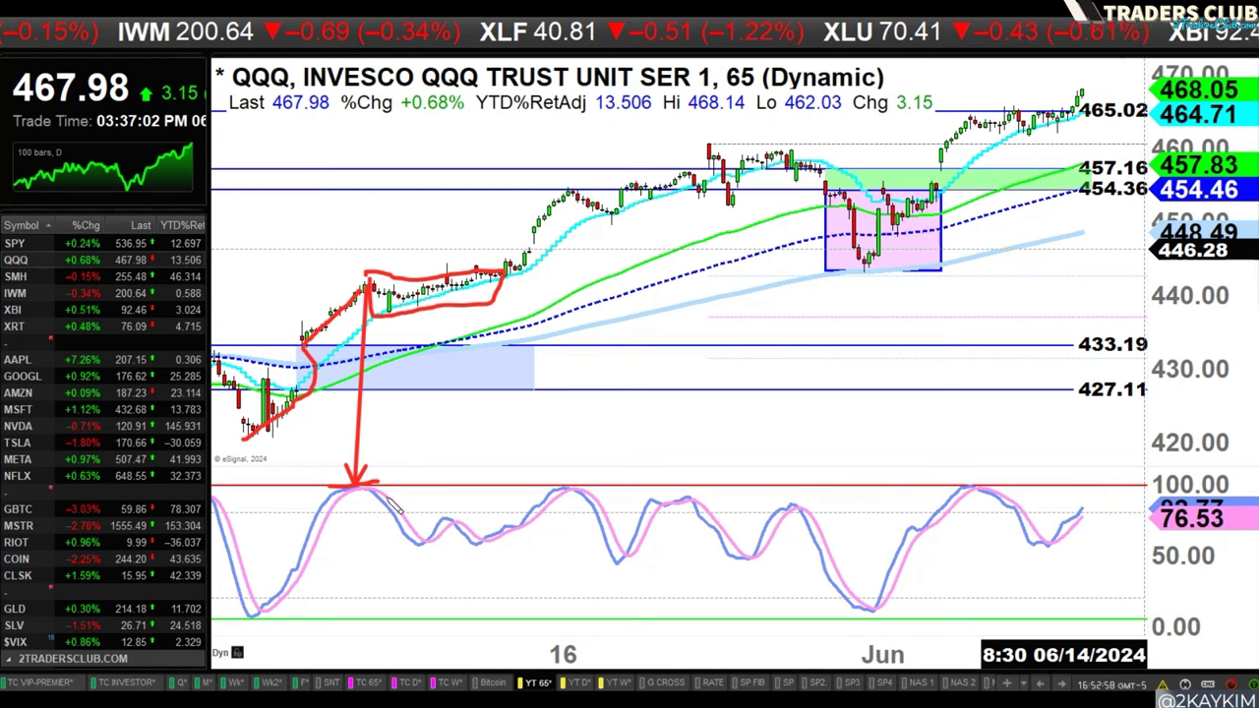
# Trace the stochastic drop, underline its low near zero, and add two upward arrows under the consolidation
pyautogui.moveTo(380, 504); pyautogui.dragTo(404, 536)
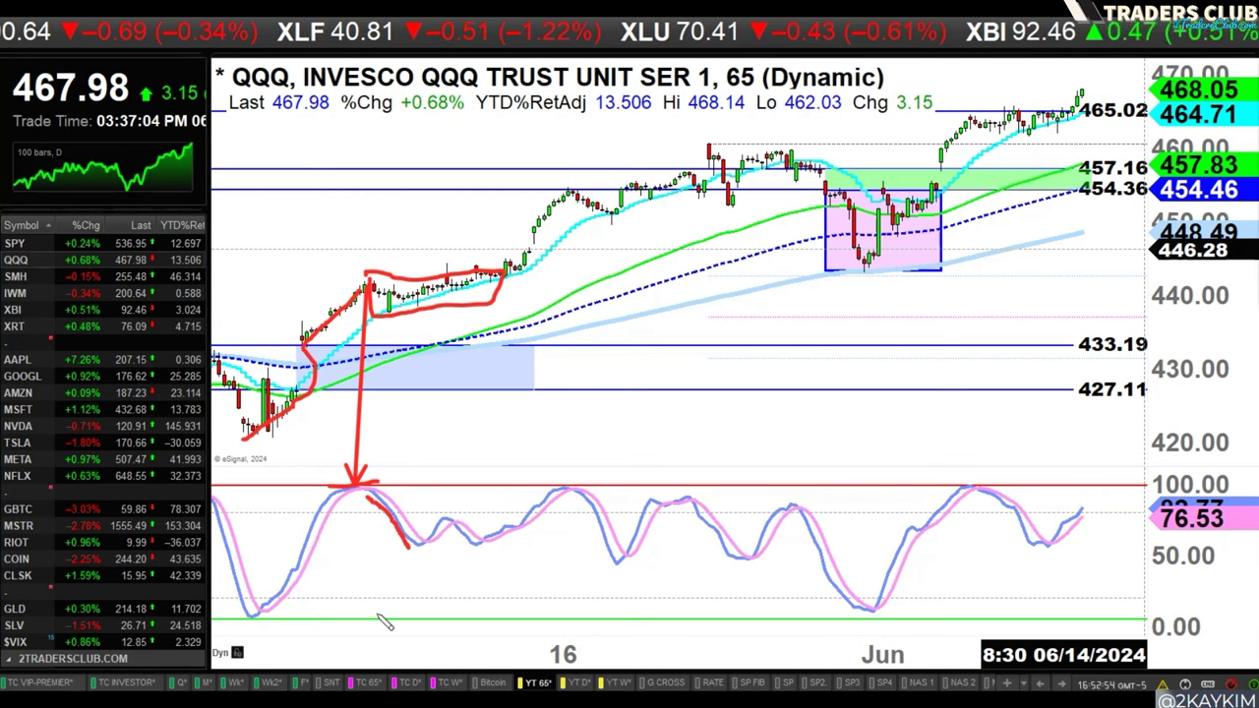
pyautogui.moveTo(236, 620)
pyautogui.mouseDown()
pyautogui.moveTo(280, 620)
pyautogui.moveTo(254, 622)
pyautogui.mouseUp()
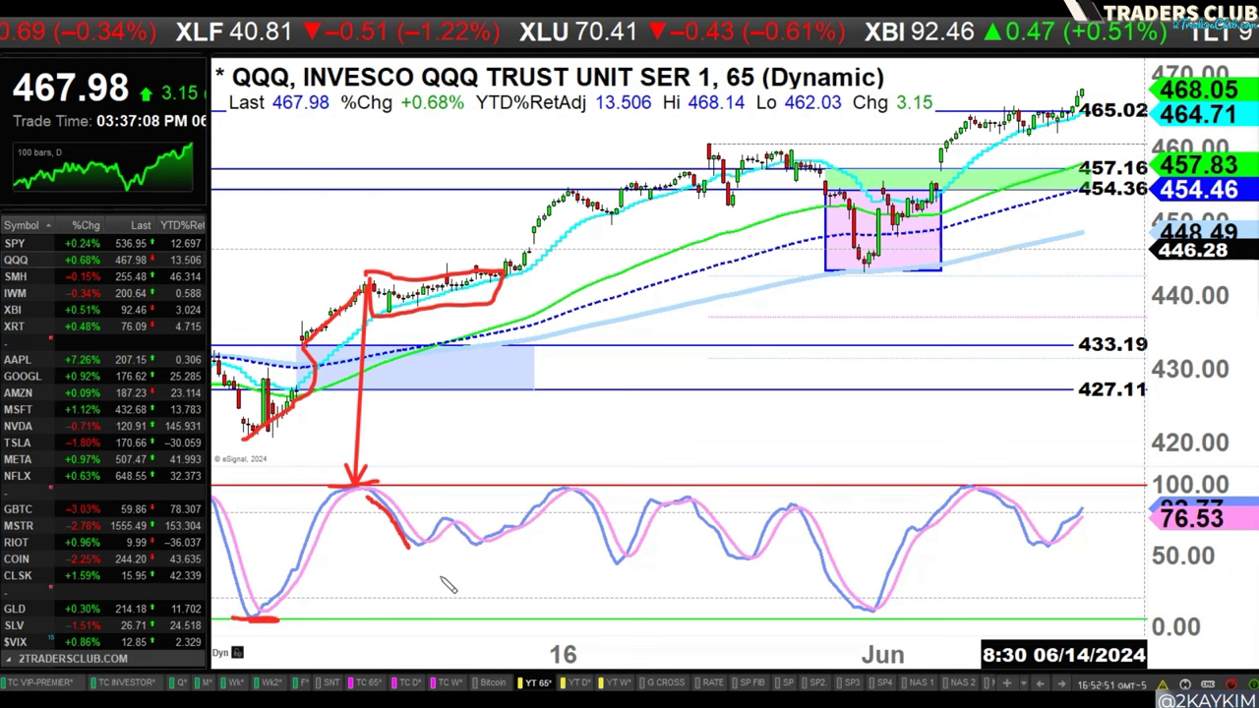
pyautogui.moveTo(431, 388); pyautogui.dragTo(439, 322)
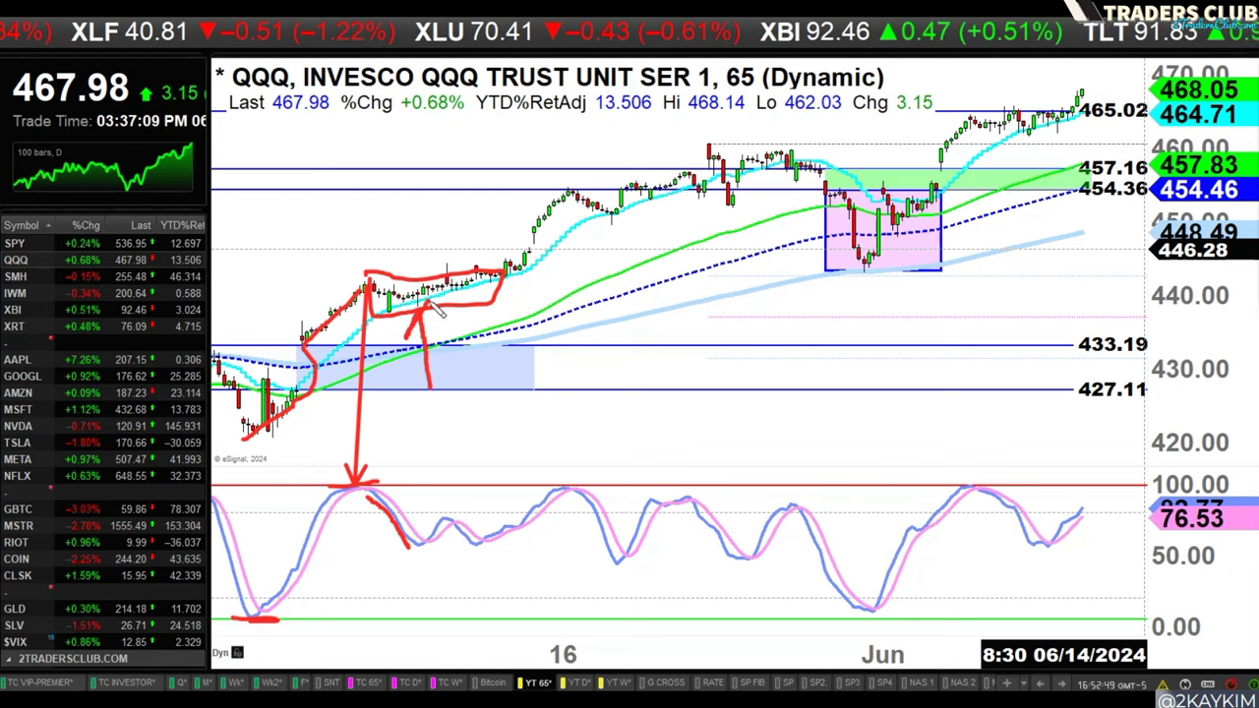
pyautogui.moveTo(468, 370)
pyautogui.mouseDown()
pyautogui.moveTo(468, 297)
pyautogui.moveTo(482, 307)
pyautogui.mouseUp()
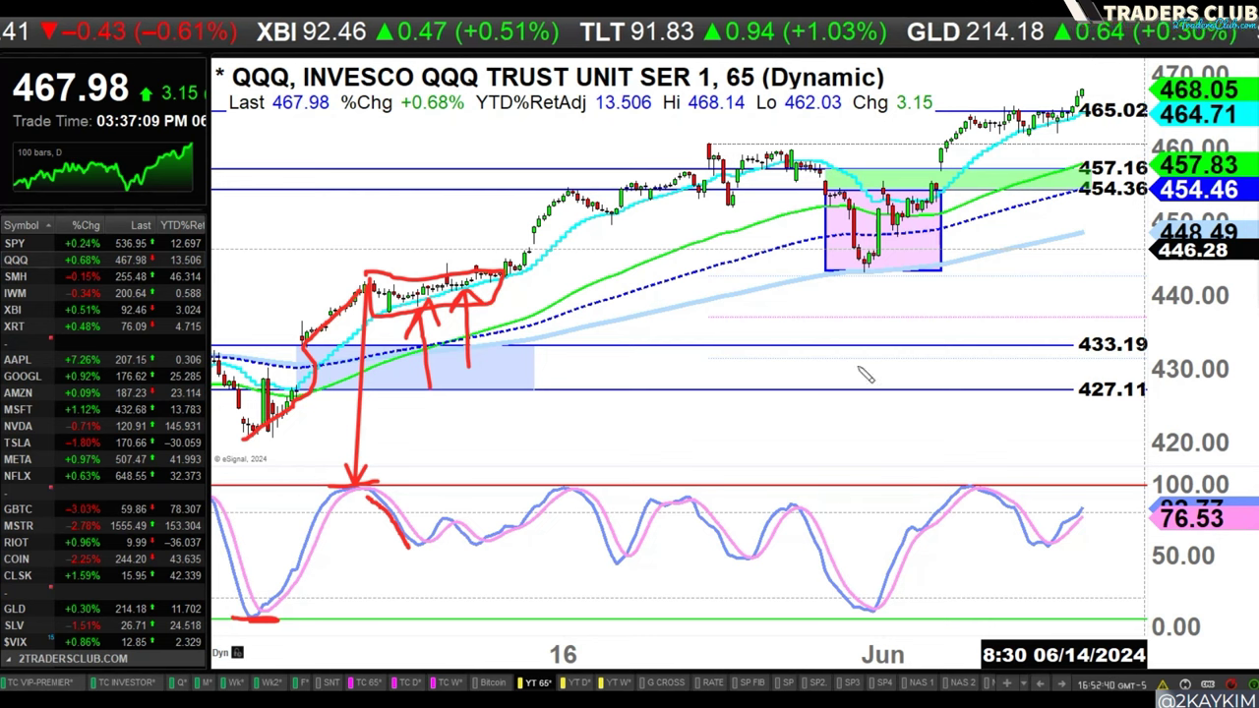
# Underline the stochastic dips after the first peak and on the right, plus a line near zero
pyautogui.moveTo(399, 549); pyautogui.dragTo(508, 548)
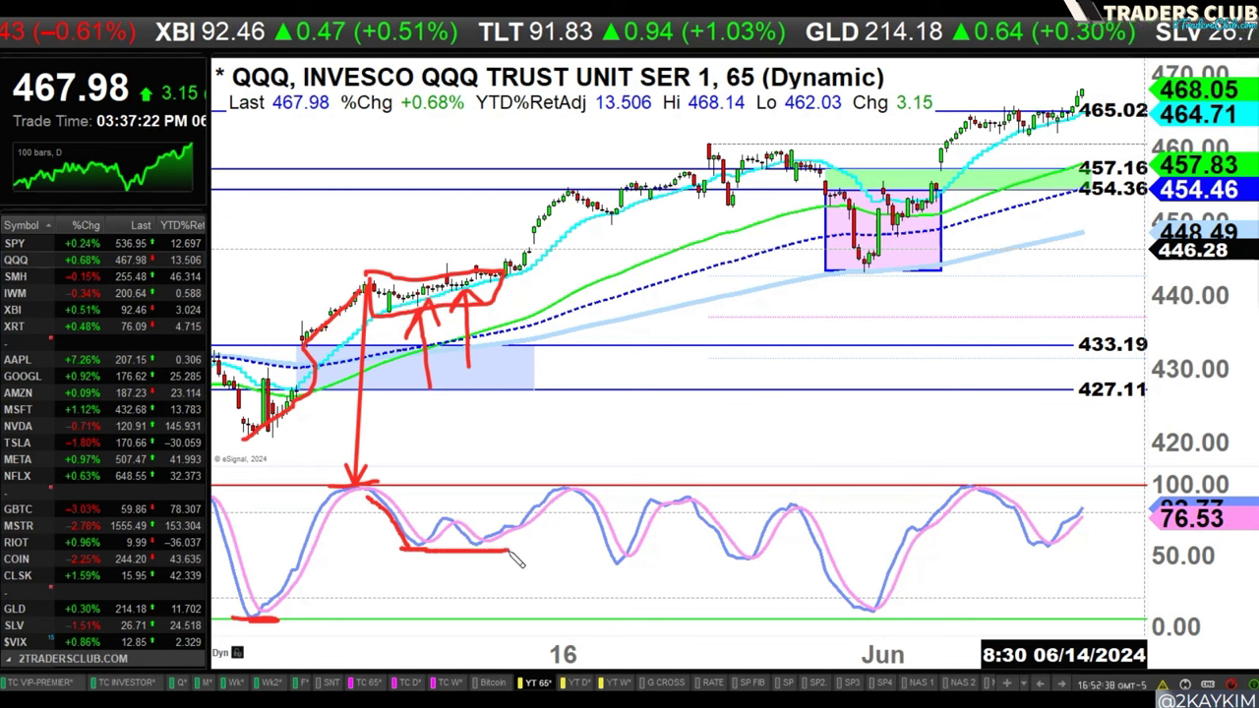
pyautogui.moveTo(402, 547); pyautogui.dragTo(497, 546)
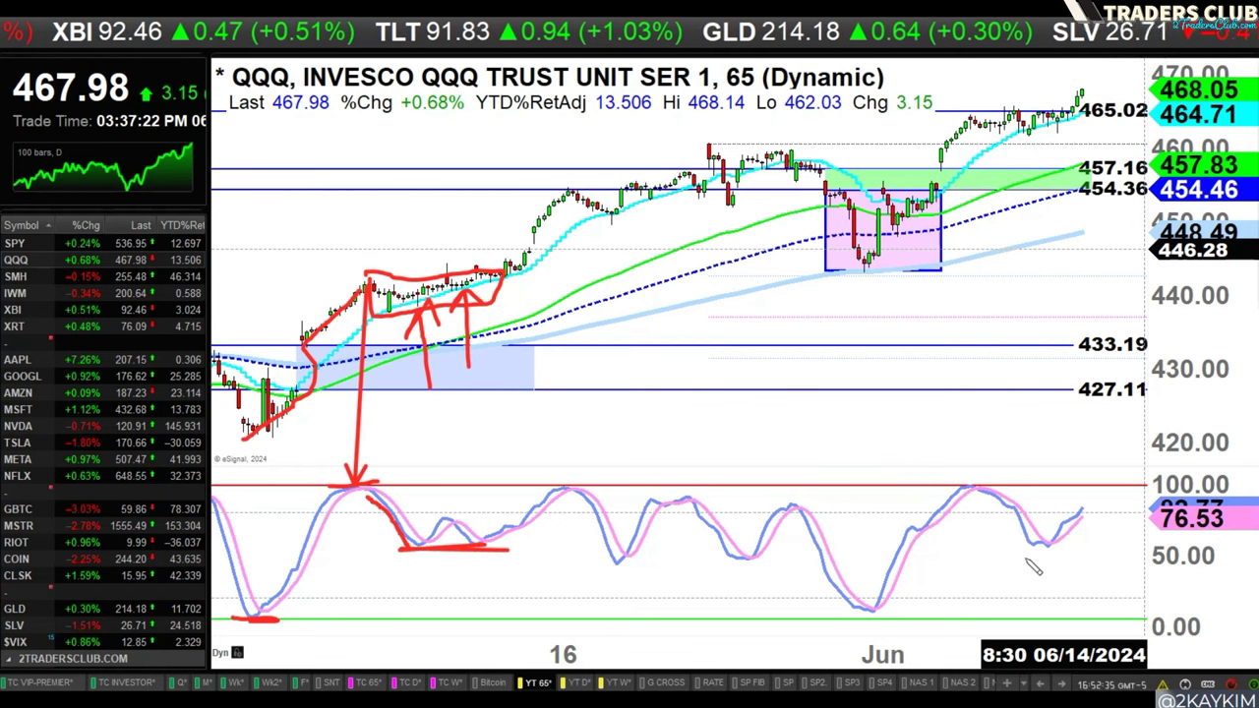
pyautogui.moveTo(1016, 546); pyautogui.dragTo(1092, 544)
pyautogui.moveTo(394, 622); pyautogui.dragTo(502, 617)
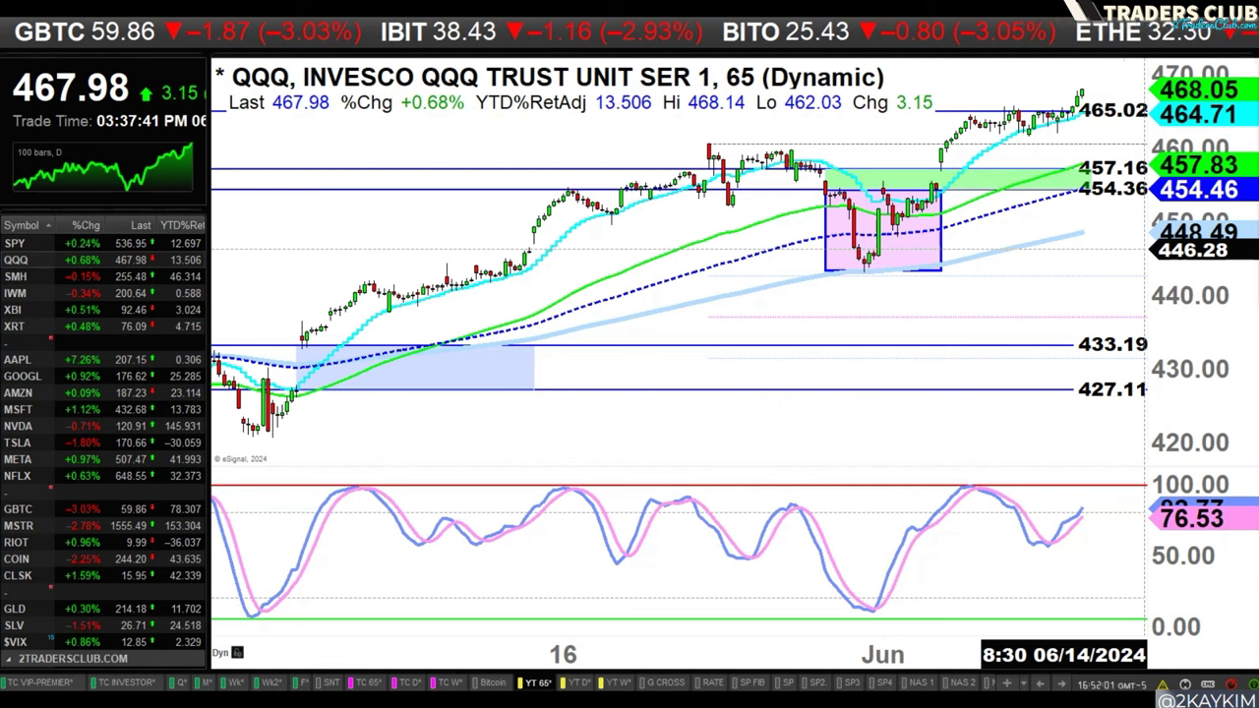
# Link price lows to stochastic lows, then draw a rising line over May highs and a falling line over stochastic peaks
pyautogui.moveTo(268, 439); pyautogui.dragTo(250, 608)
pyautogui.moveTo(868, 270); pyautogui.dragTo(864, 620)
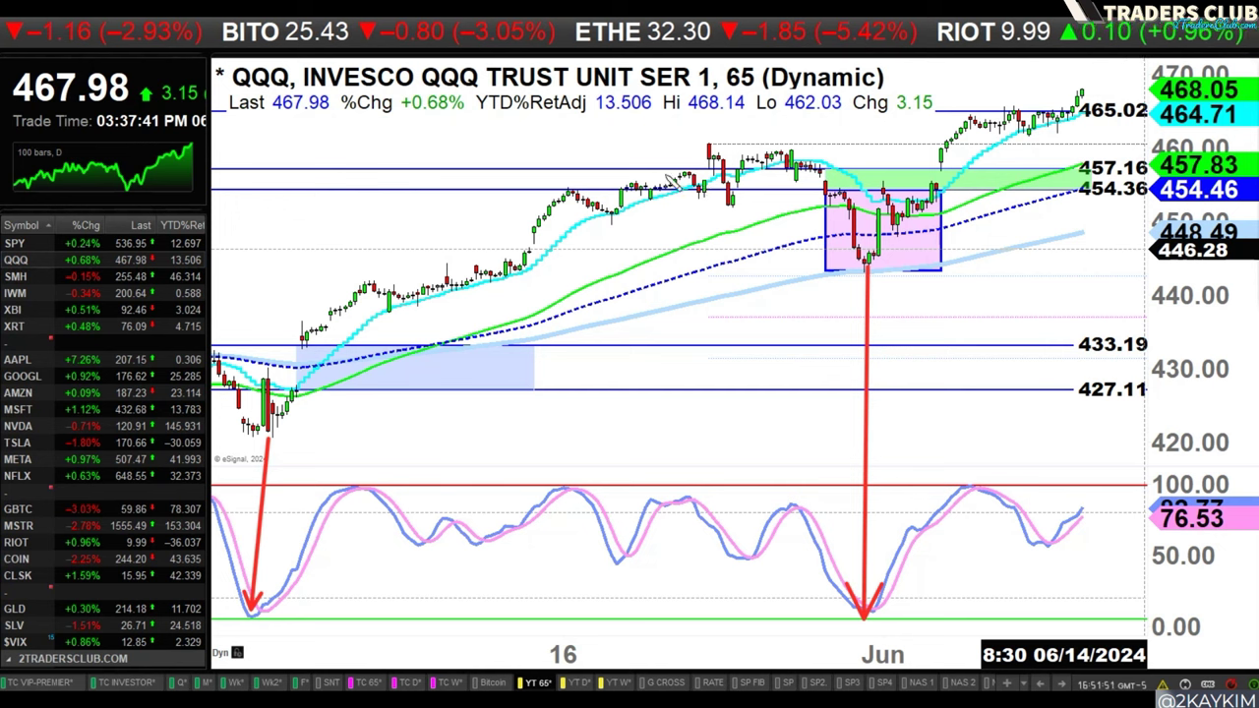
pyautogui.moveTo(630, 170); pyautogui.dragTo(793, 144)
pyautogui.moveTo(568, 483); pyautogui.dragTo(805, 506)
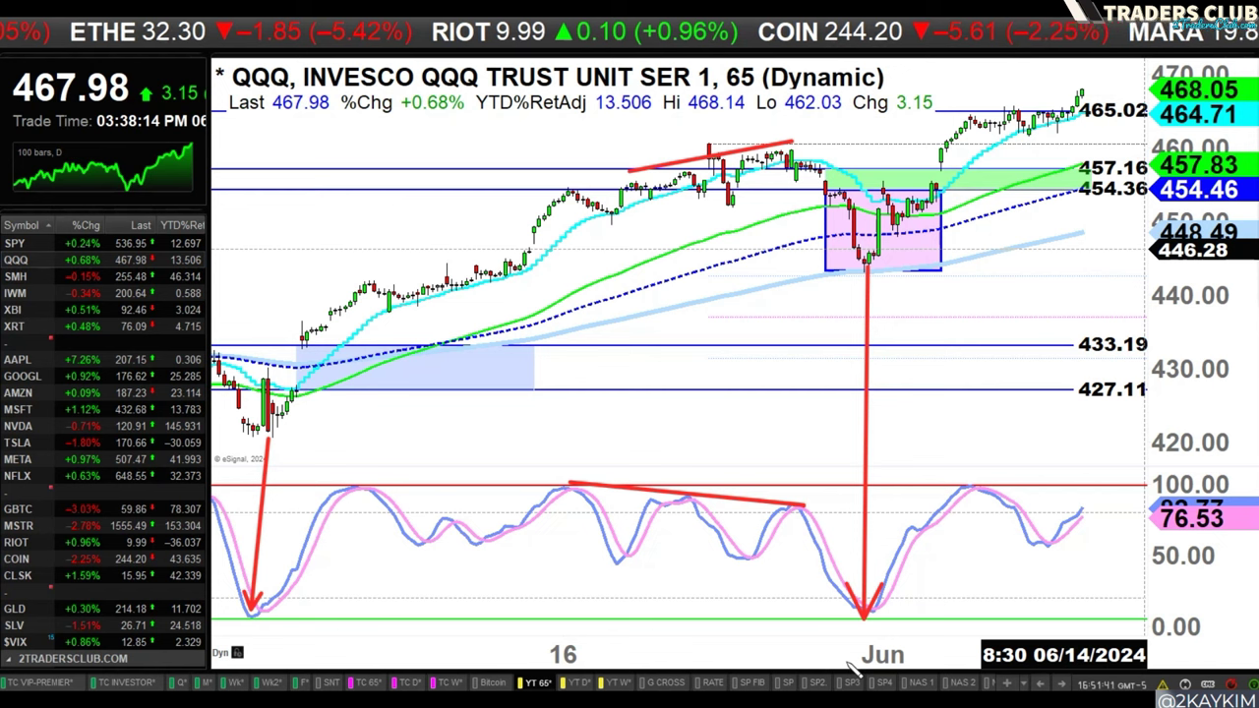
pyautogui.moveTo(337, 482)
pyautogui.mouseDown()
pyautogui.moveTo(339, 562)
pyautogui.moveTo(809, 565)
pyautogui.moveTo(798, 470)
pyautogui.moveTo(404, 467)
pyautogui.moveTo(340, 479)
pyautogui.mouseUp()
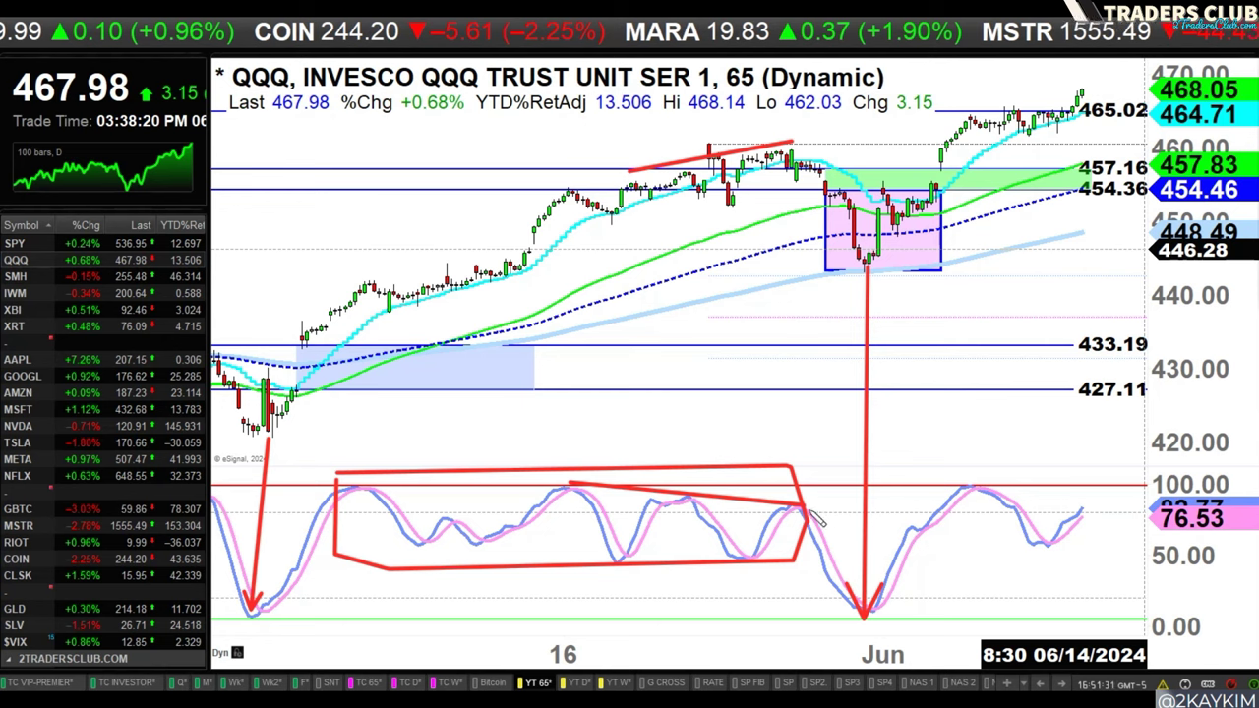
pyautogui.moveTo(815, 529)
pyautogui.mouseDown()
pyautogui.moveTo(862, 618)
pyautogui.moveTo(881, 612)
pyautogui.mouseUp()
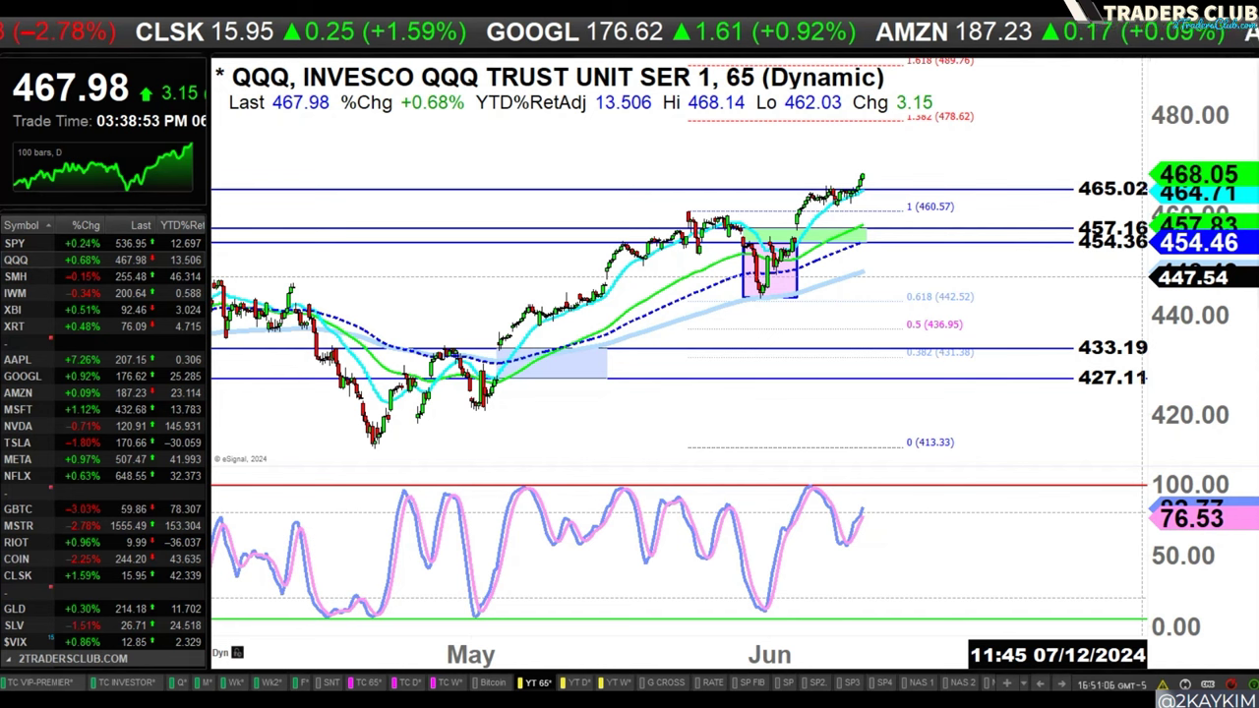
# Circle the price peak, tick the May low, and arrow upward from the June low
pyautogui.moveTo(697, 196)
pyautogui.mouseDown()
pyautogui.moveTo(673, 226)
pyautogui.moveTo(693, 204)
pyautogui.moveTo(703, 228)
pyautogui.mouseUp()
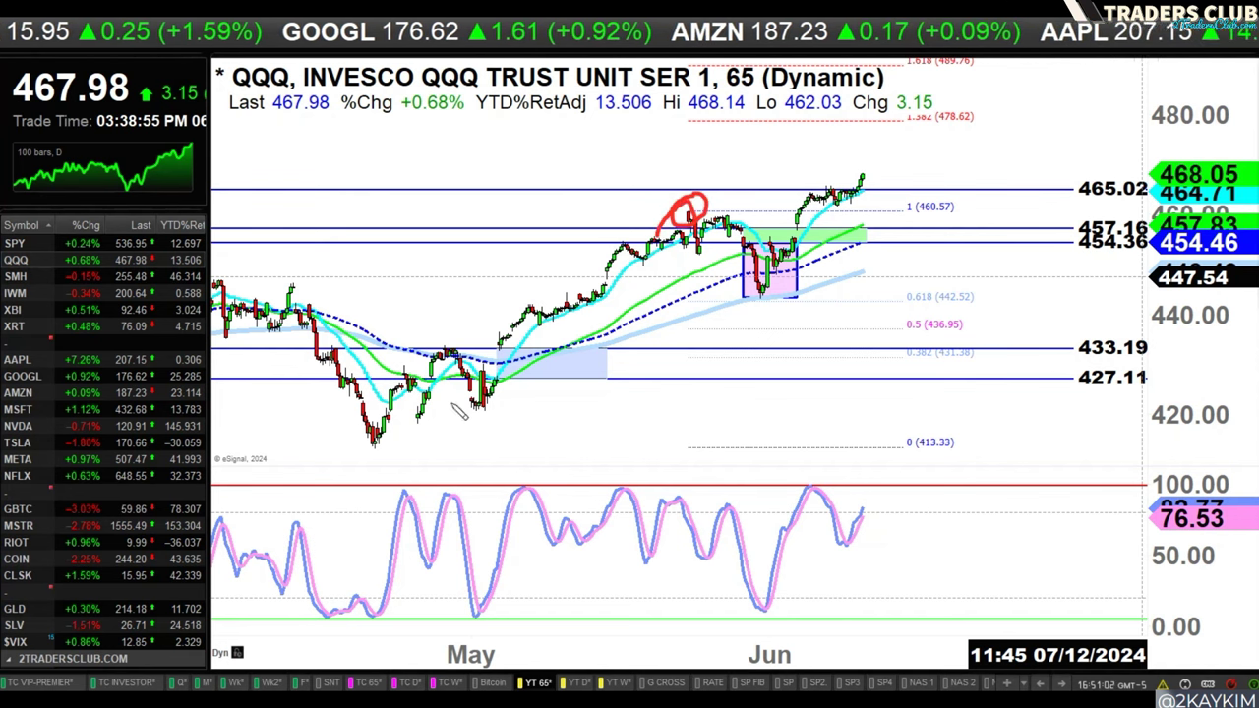
pyautogui.moveTo(356, 435)
pyautogui.mouseDown()
pyautogui.moveTo(372, 461)
pyautogui.moveTo(433, 448)
pyautogui.moveTo(425, 429)
pyautogui.moveTo(715, 211)
pyautogui.moveTo(771, 313)
pyautogui.moveTo(753, 303)
pyautogui.moveTo(984, 307)
pyautogui.moveTo(986, 285)
pyautogui.moveTo(887, 287)
pyautogui.mouseUp()
pyautogui.moveTo(769, 305)
pyautogui.mouseDown()
pyautogui.moveTo(937, 126)
pyautogui.moveTo(913, 130)
pyautogui.moveTo(939, 132)
pyautogui.mouseUp()
# Clear the drawings, rescale the price axis up to 500, and arrow price peaks down to the stochastic peaks
pyautogui.press('Escape')
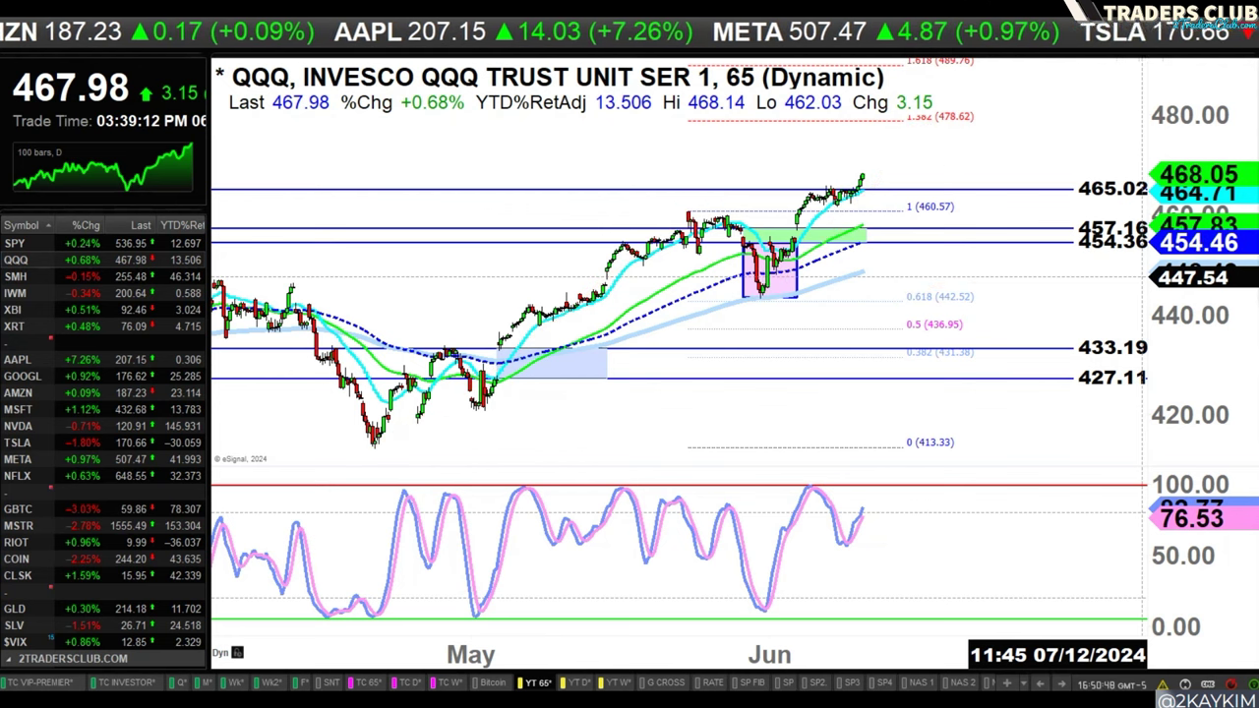
pyautogui.moveTo(1186, 210); pyautogui.dragTo(1067, 310)
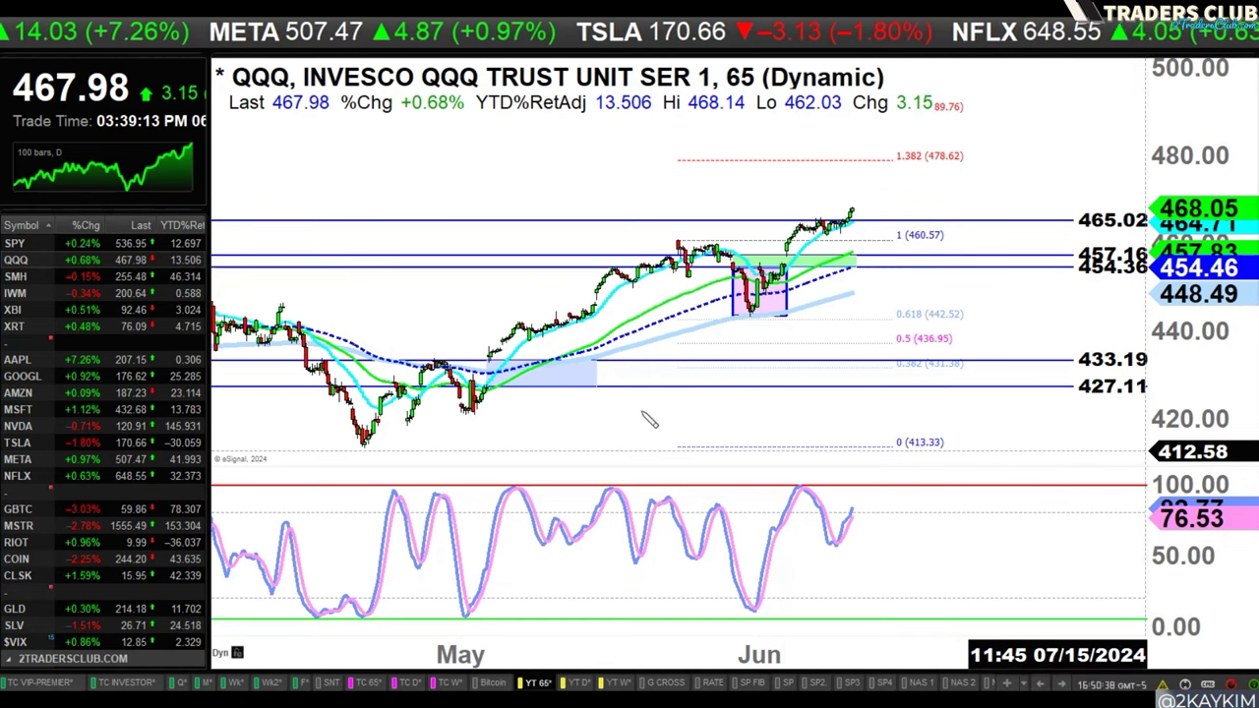
pyautogui.moveTo(619, 271); pyautogui.dragTo(616, 483)
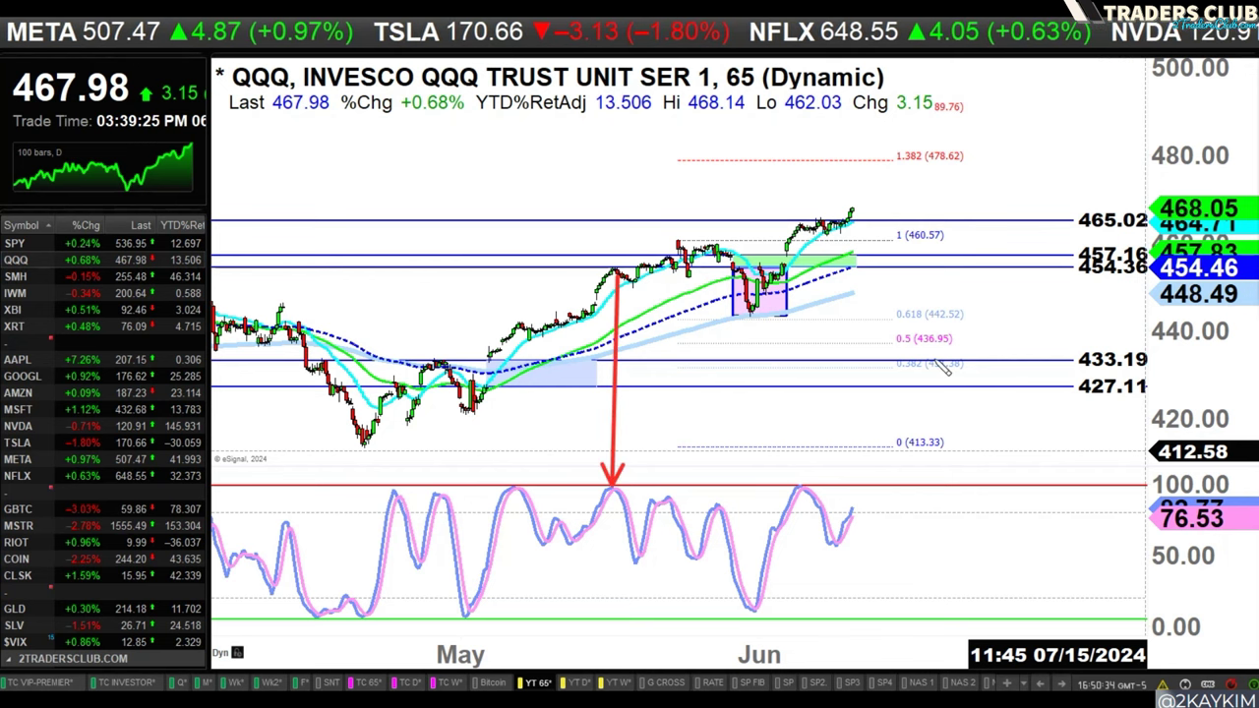
pyautogui.moveTo(870, 183); pyautogui.dragTo(866, 487)
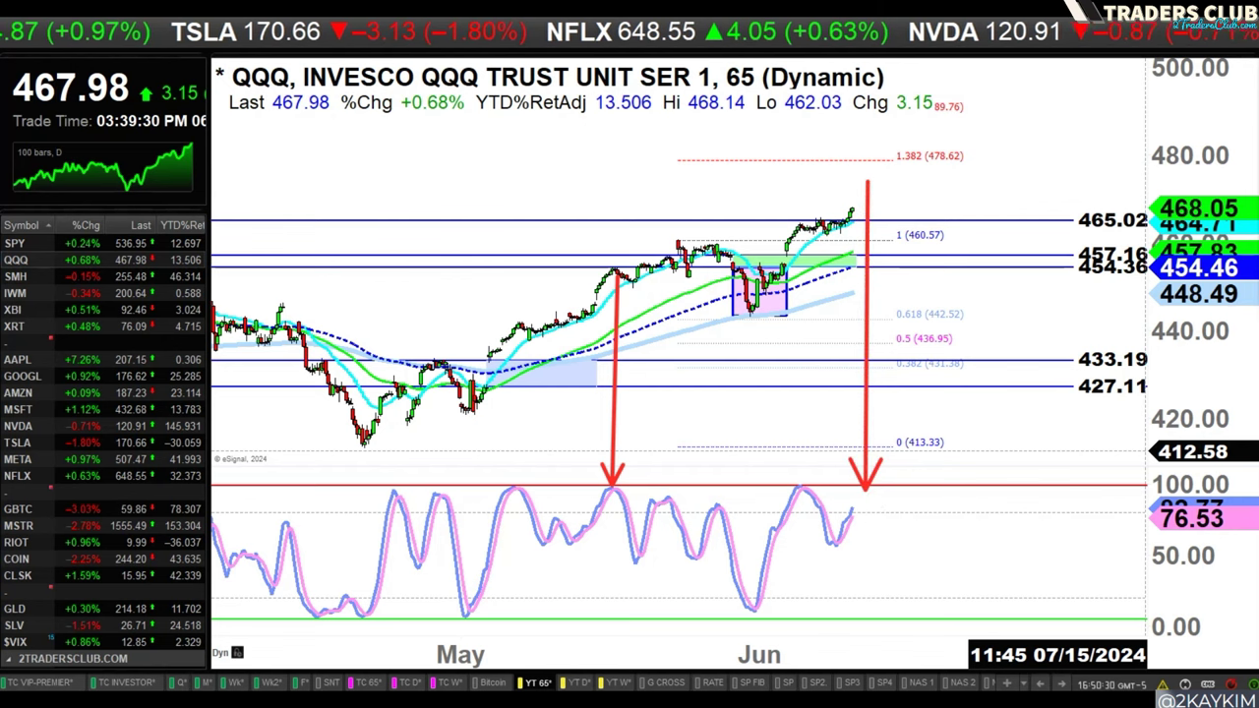
# Draw a red zigzag over the rising May highs and a thick falling line across the stochastic peaks
pyautogui.moveTo(621, 281)
pyautogui.mouseDown()
pyautogui.moveTo(677, 258)
pyautogui.moveTo(699, 272)
pyautogui.moveTo(718, 244)
pyautogui.mouseUp()
pyautogui.moveTo(612, 484); pyautogui.dragTo(742, 511)
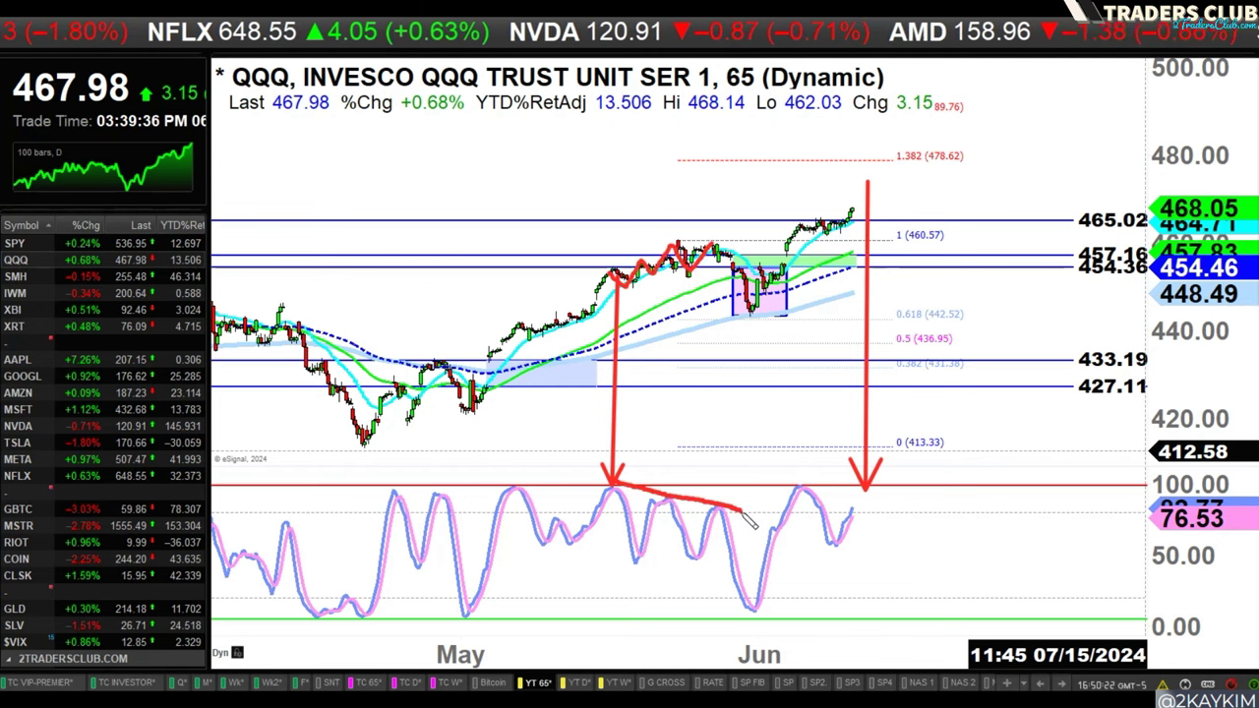
pyautogui.moveTo(614, 490); pyautogui.dragTo(735, 516)
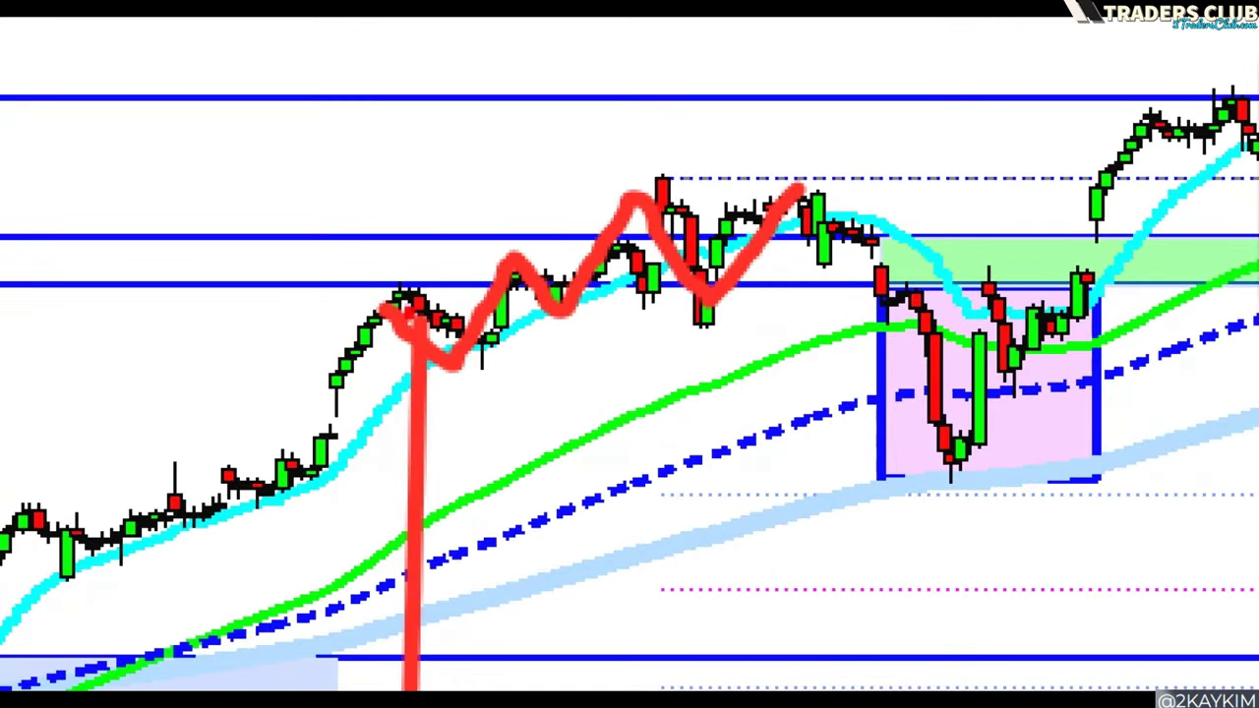
# Add red arcs over the price zigzag and small arrows at each declining stochastic peak
pyautogui.moveTo(374, 313)
pyautogui.mouseDown()
pyautogui.moveTo(466, 246)
pyautogui.moveTo(520, 248)
pyautogui.moveTo(590, 218)
pyautogui.moveTo(724, 193)
pyautogui.mouseUp()
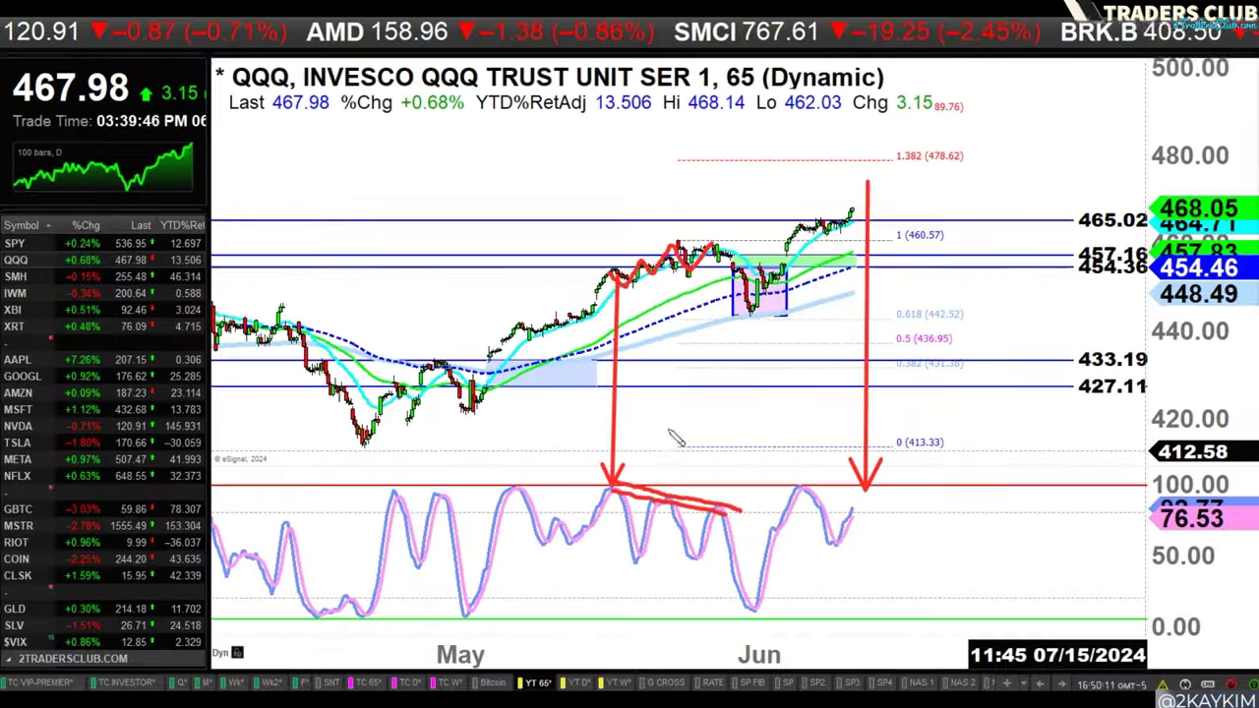
pyautogui.moveTo(657, 433)
pyautogui.mouseDown()
pyautogui.moveTo(620, 485)
pyautogui.moveTo(657, 430)
pyautogui.moveTo(678, 473)
pyautogui.moveTo(665, 490)
pyautogui.moveTo(700, 459)
pyautogui.moveTo(722, 500)
pyautogui.moveTo(740, 503)
pyautogui.mouseUp()
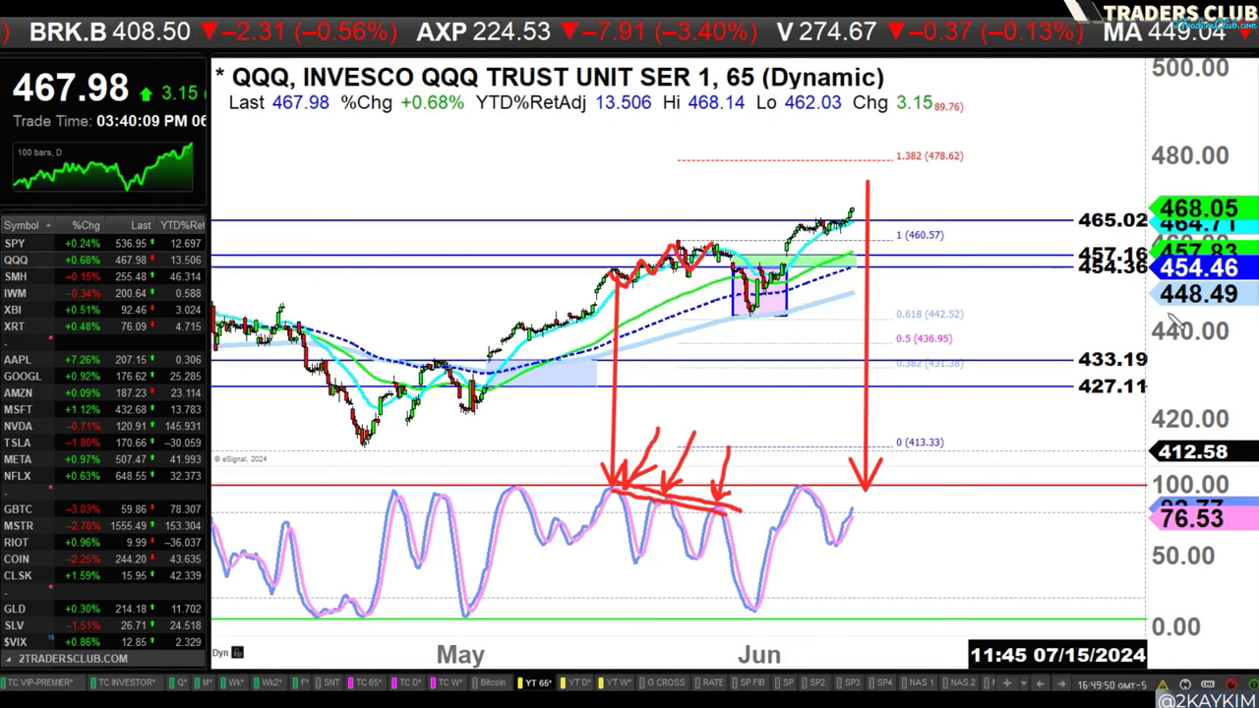
# Ring the declining stochastic peaks in red, retrace the zigzag over price highs, then clear everything
pyautogui.moveTo(707, 488)
pyautogui.mouseDown()
pyautogui.moveTo(631, 488)
pyautogui.moveTo(612, 578)
pyautogui.moveTo(745, 544)
pyautogui.moveTo(738, 509)
pyautogui.mouseUp()
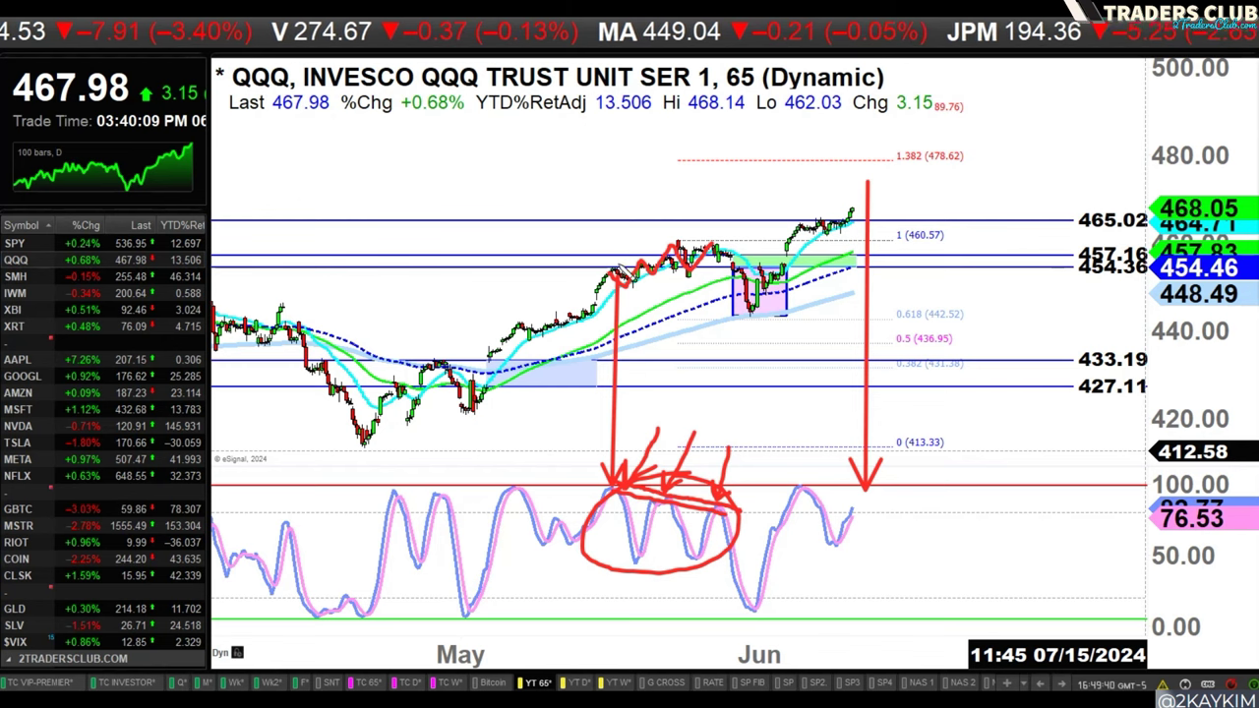
pyautogui.moveTo(621, 288)
pyautogui.mouseDown()
pyautogui.moveTo(726, 246)
pyautogui.moveTo(758, 333)
pyautogui.moveTo(745, 327)
pyautogui.moveTo(784, 310)
pyautogui.mouseUp()
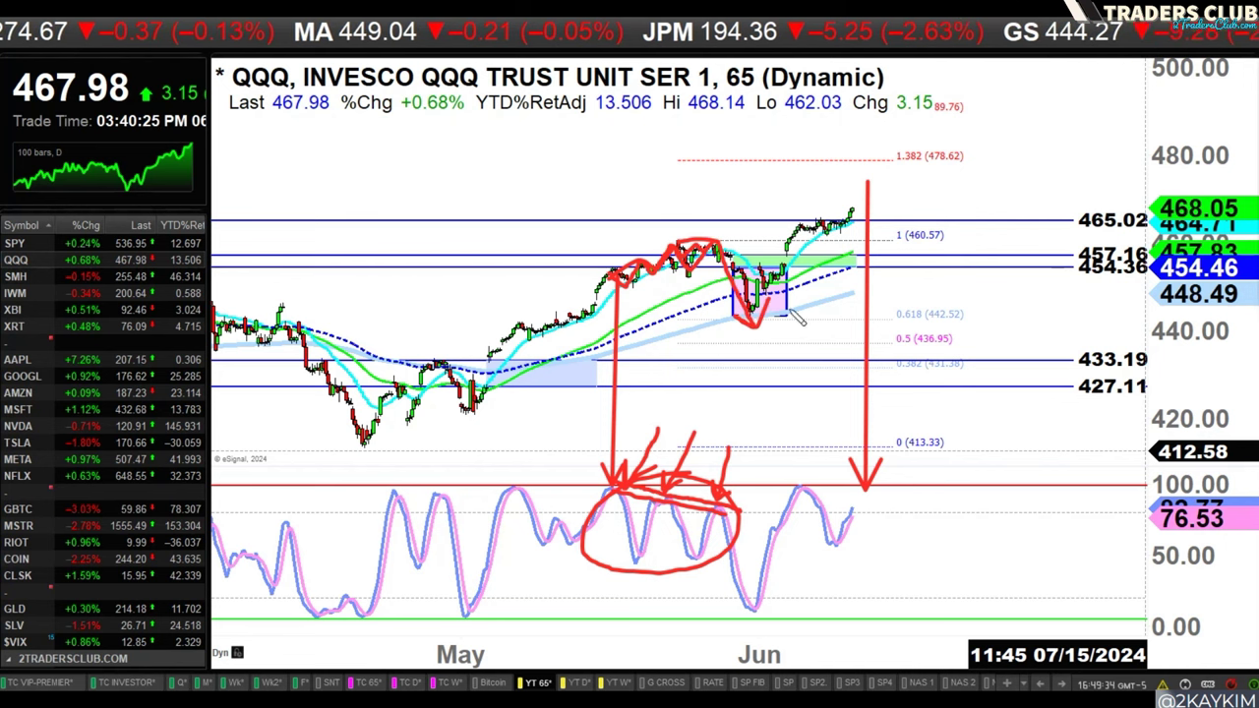
pyautogui.press('Escape')
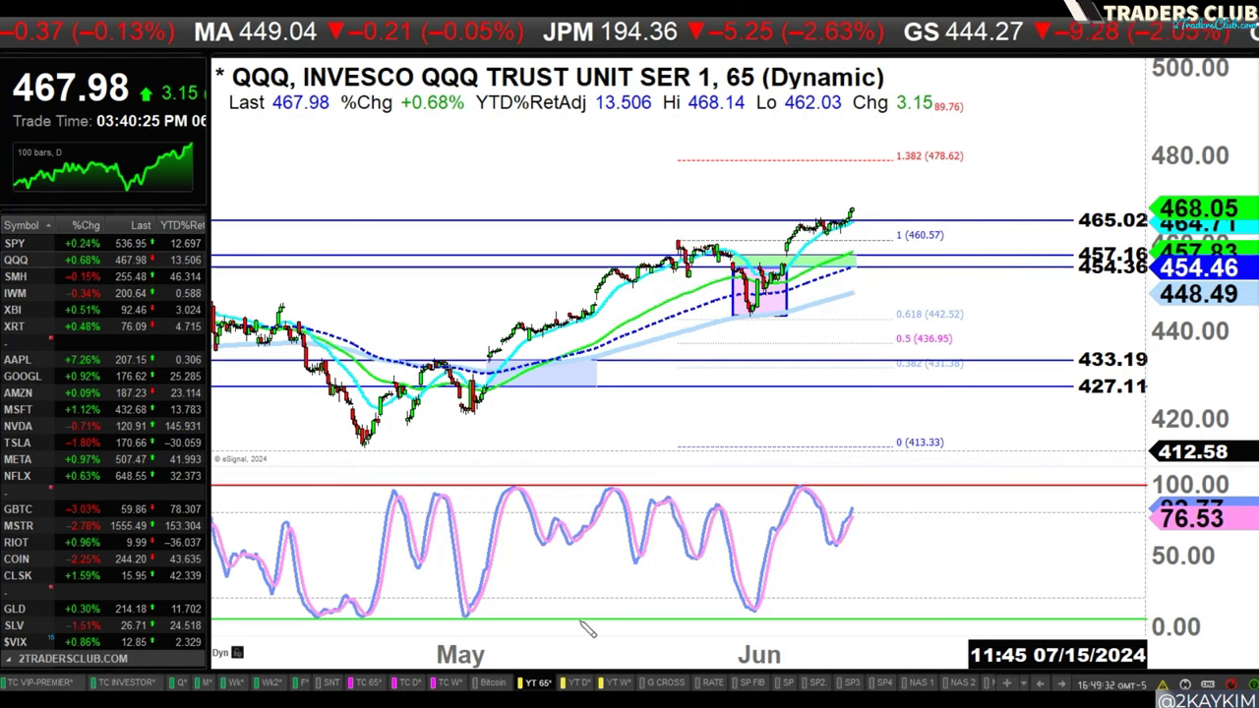